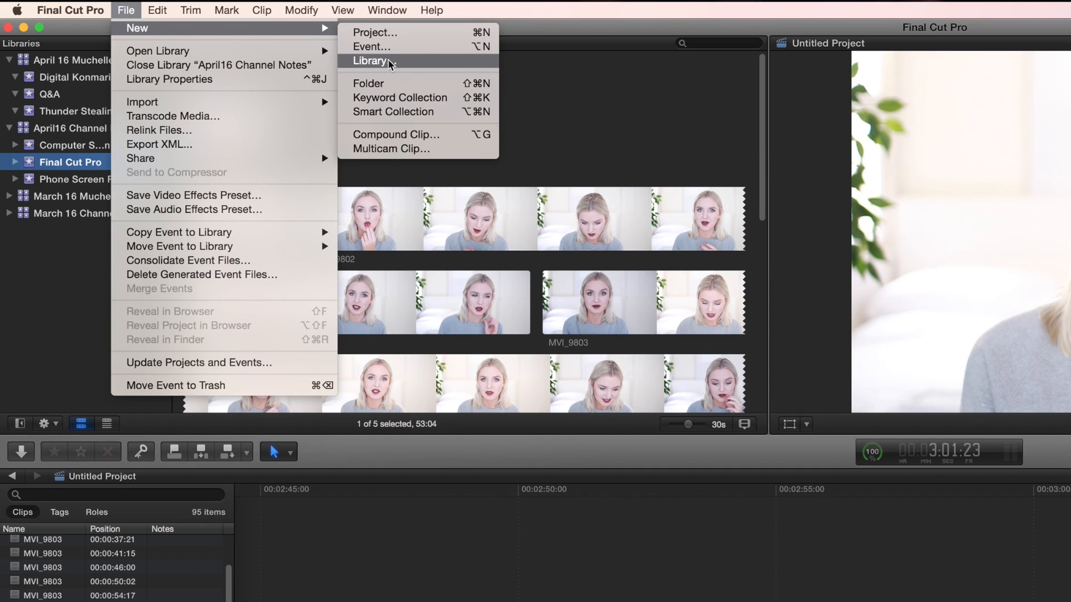
# Step: Create a library named Library and add an event named Event (Video) with a new project
pyautogui.click(373, 60)
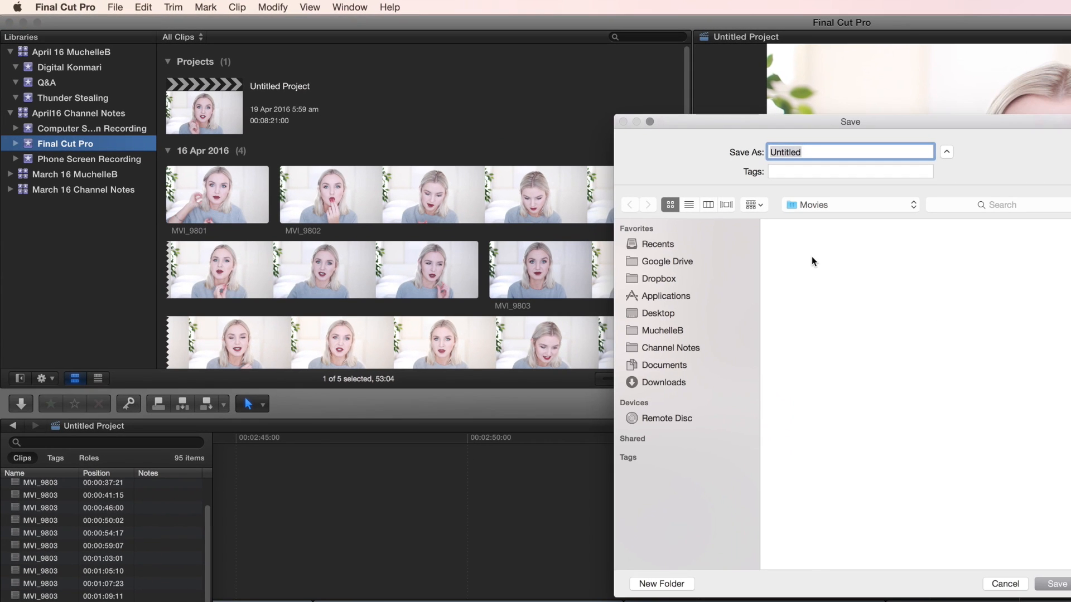
pyautogui.write('Library')
pyautogui.press('Return')
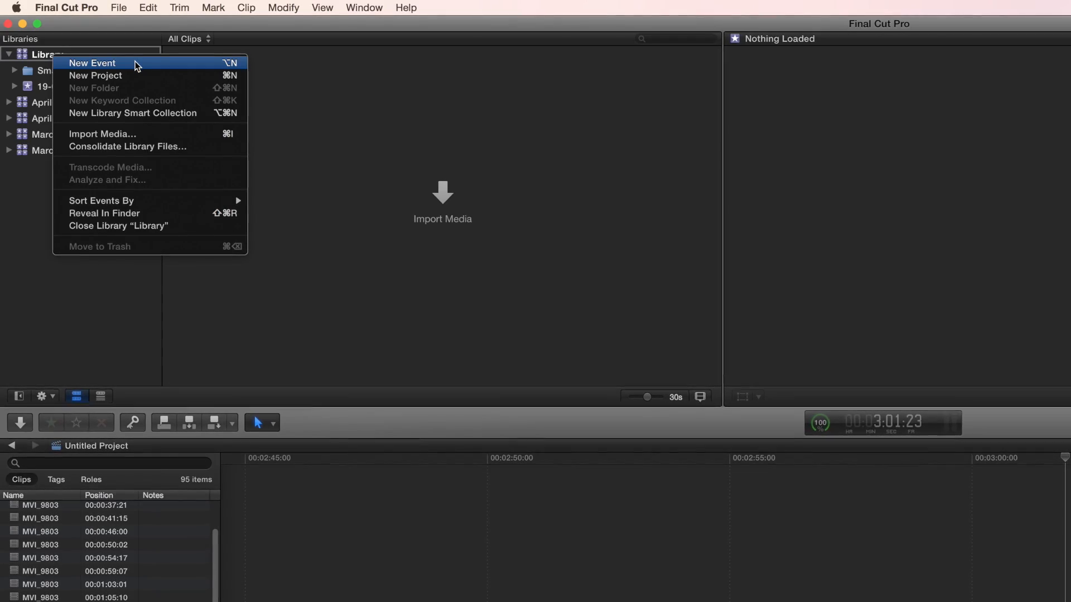
pyautogui.click(136, 62)
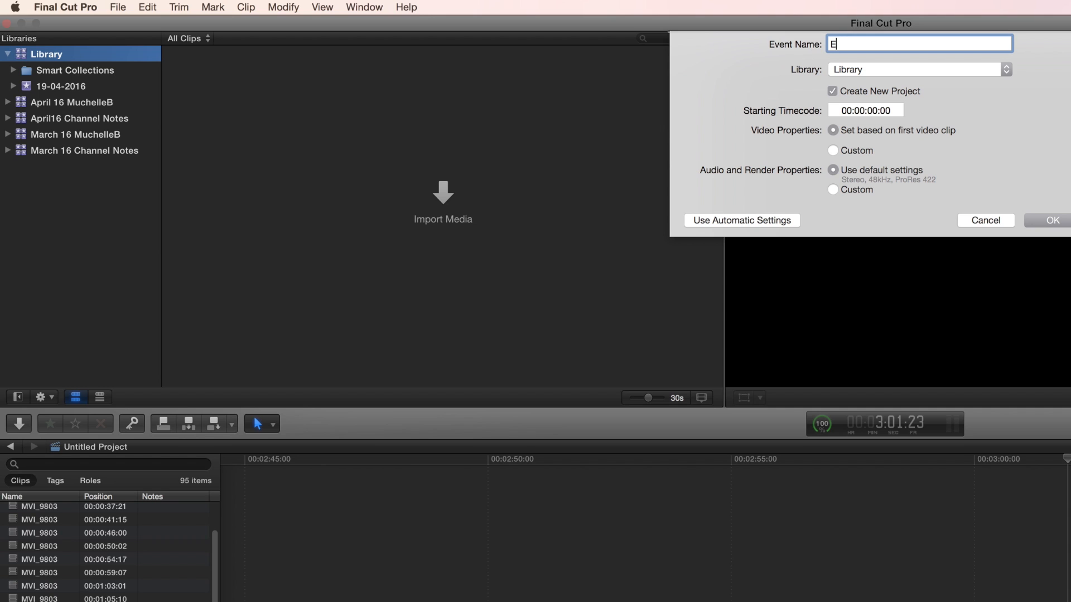
pyautogui.press('Return')
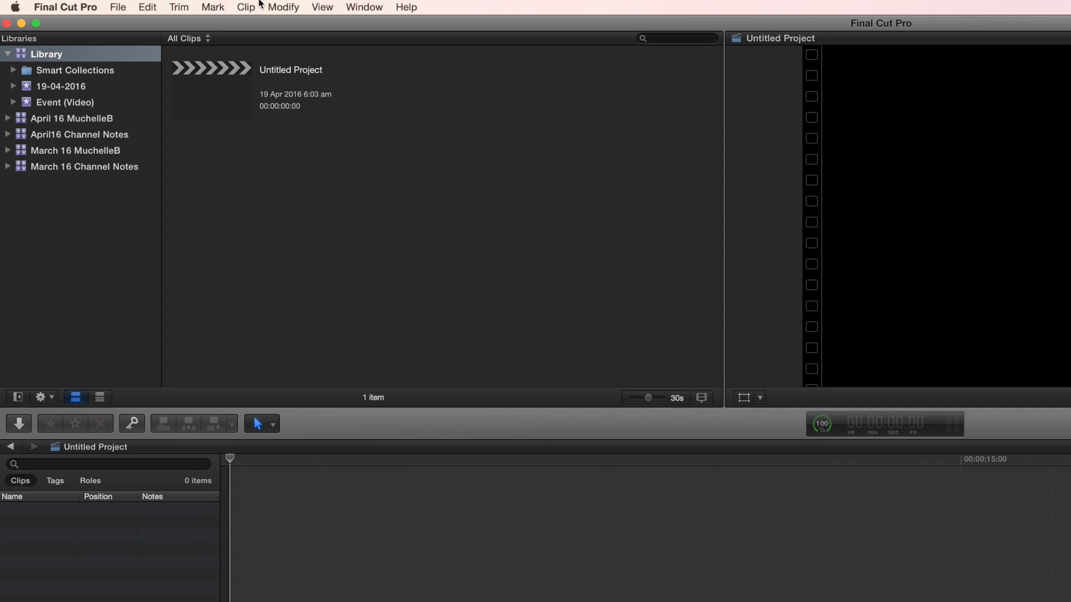
# Step: Remove the default 19-04-2016 event and rename the untitled project in Event (Video) as Project
pyautogui.rightClick(52, 88)
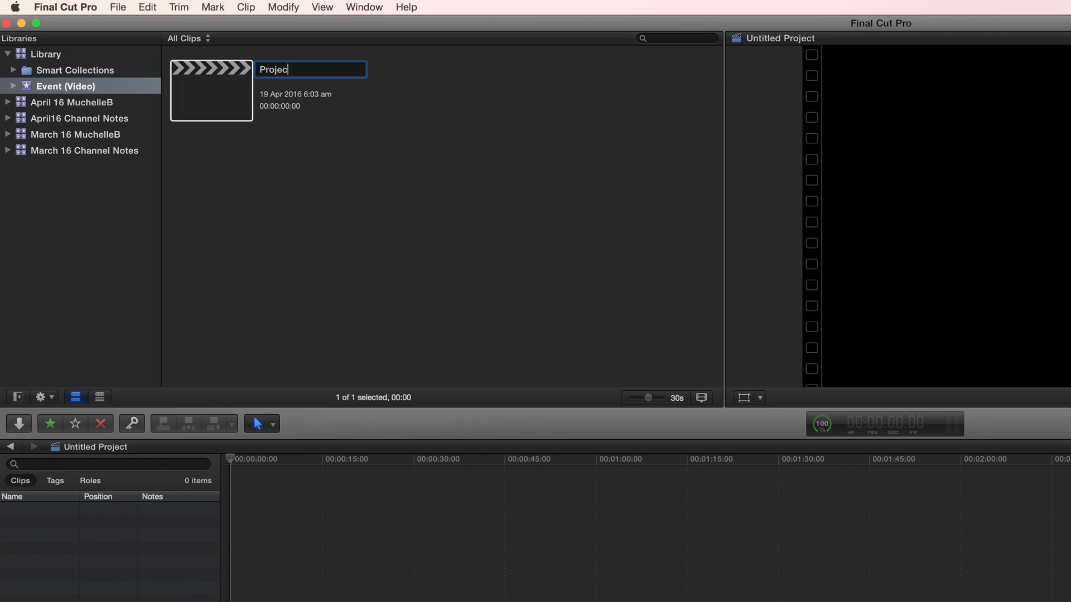
pyautogui.write('t')
pyautogui.press('Return')
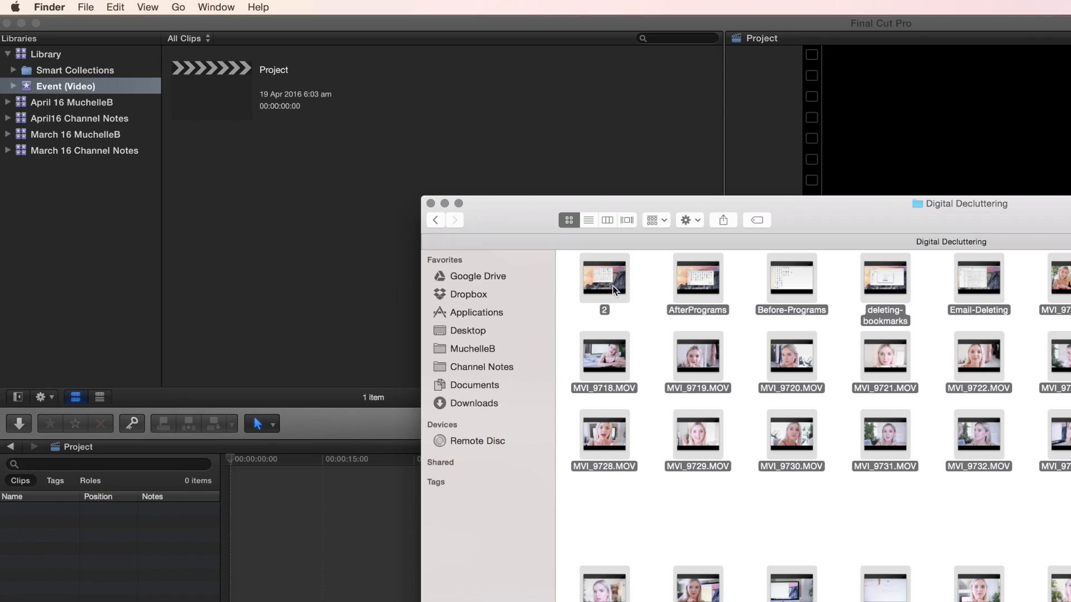
# Step: Import all selected media files from the Digital Decluttering folder into the Event (Video) event
pyautogui.moveTo(614, 290); pyautogui.dragTo(398, 134)
pyautogui.moveTo(395, 194); pyautogui.dragTo(396, 194)
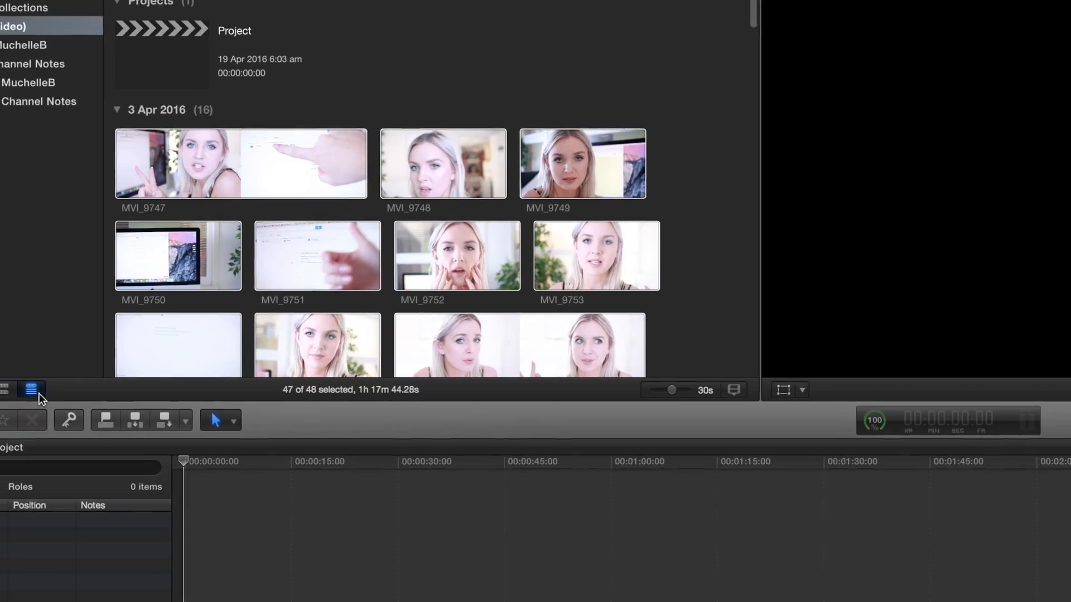
# Step: Compare the imported clips in list view and filmstrip view
pyautogui.click(37, 389)
pyautogui.click(92, 390)
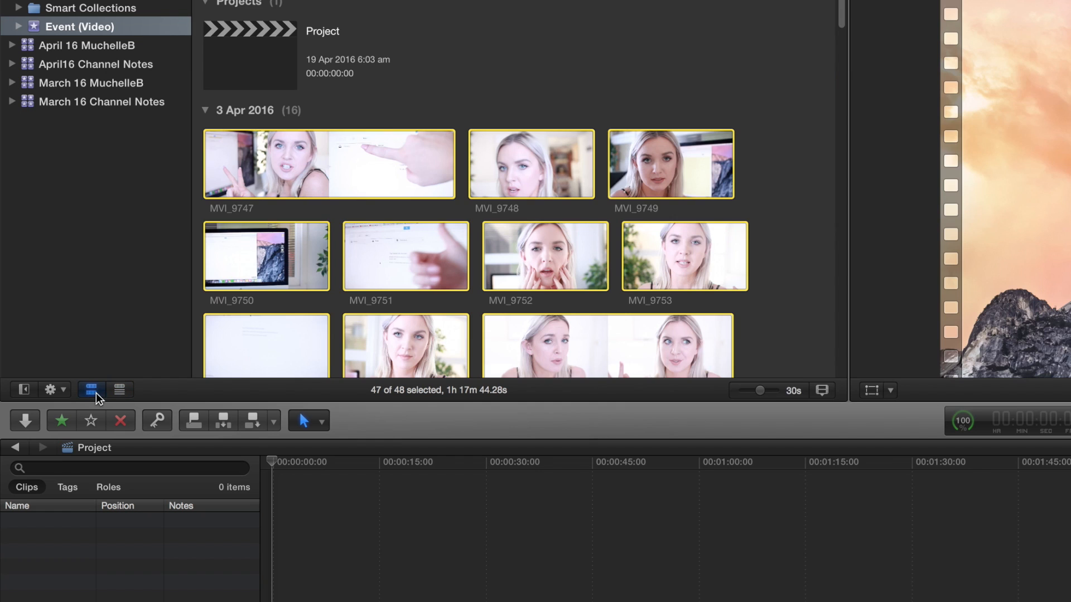
pyautogui.click(120, 390)
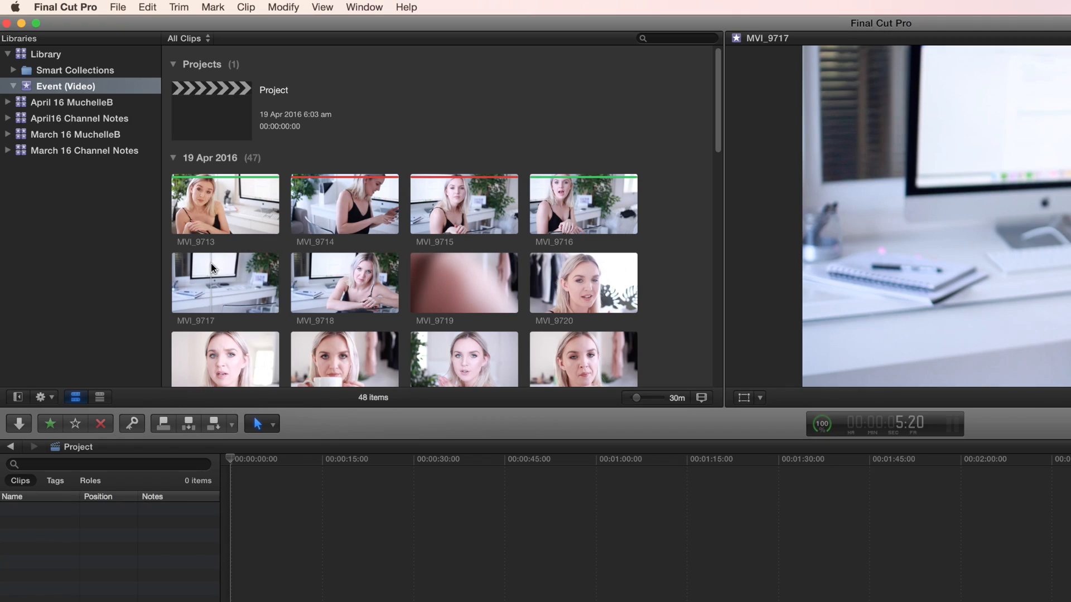
# Step: Assign the keyword Section 1 to clip MVI_9717
pyautogui.click(212, 269)
pyautogui.click(130, 425)
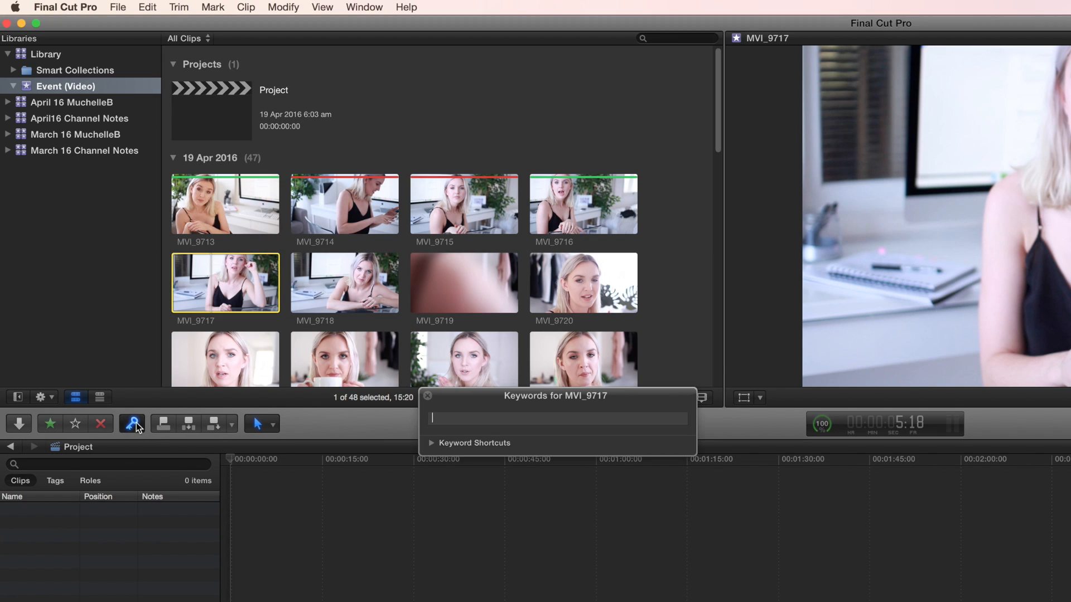
pyautogui.write('Secti')
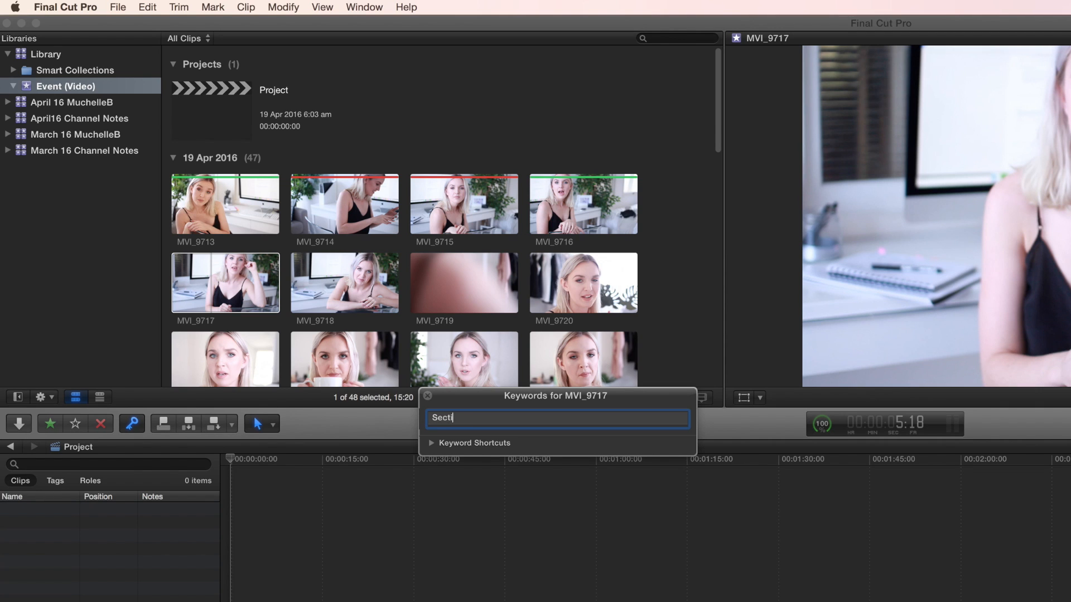
pyautogui.press('Return')
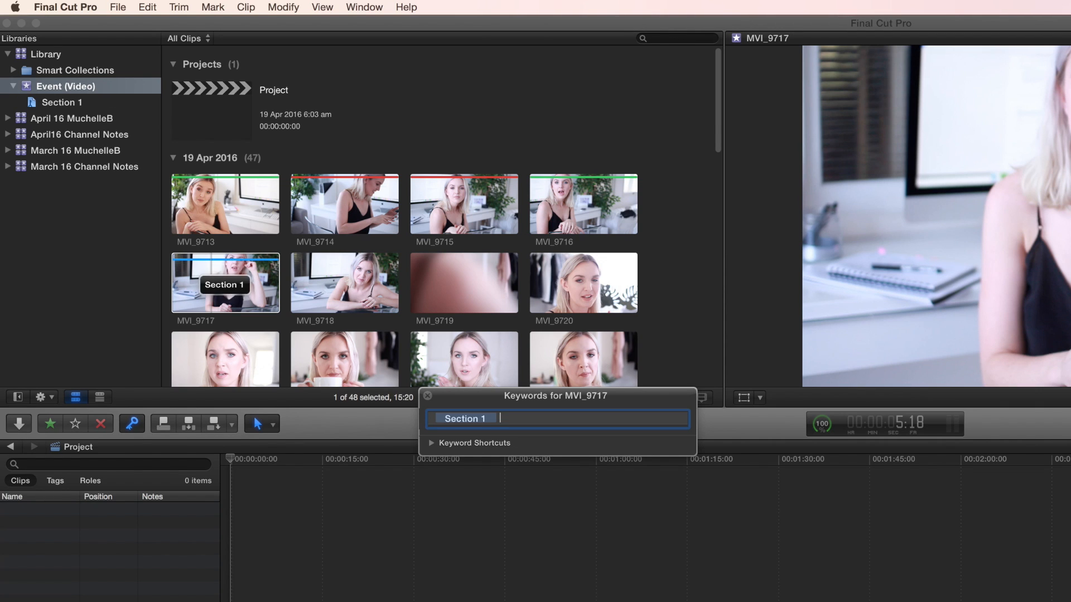
# Step: Assign the keyword Section 2 to clip MVI_9718
pyautogui.click(379, 304)
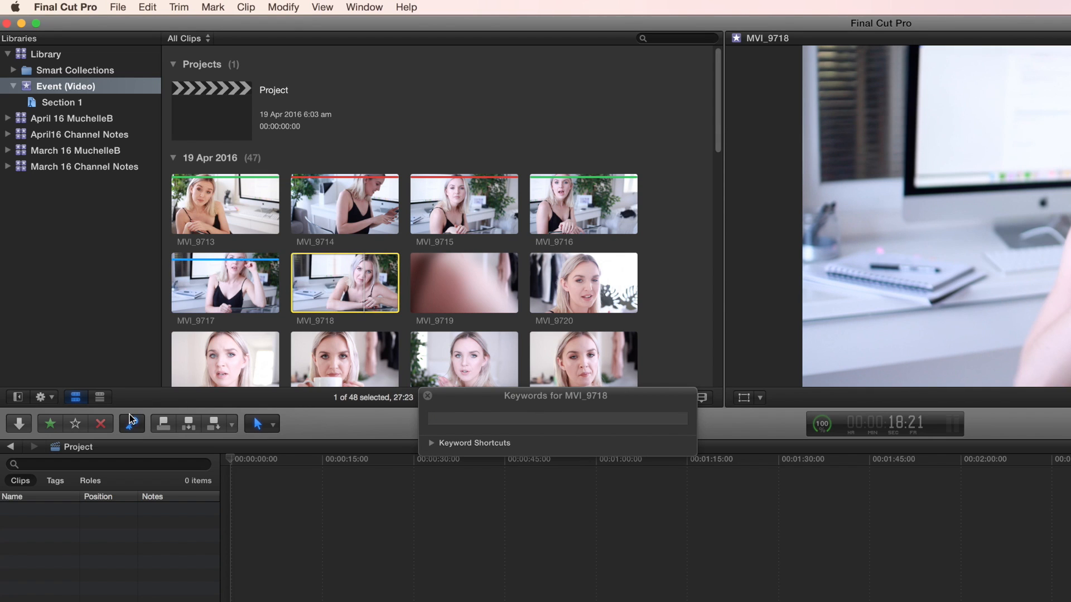
pyautogui.click(518, 418)
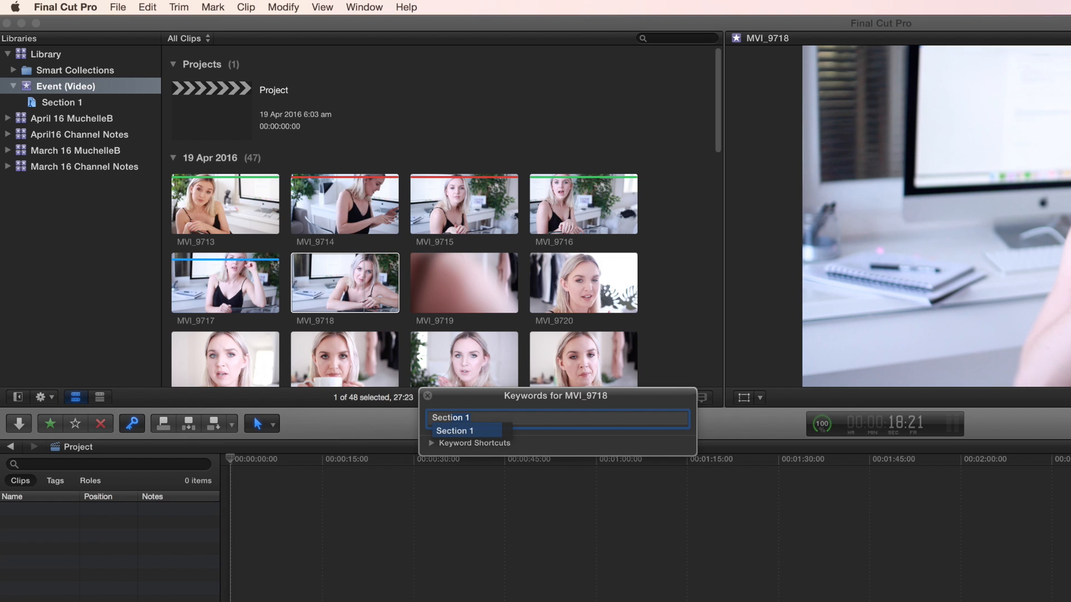
pyautogui.press('Return')
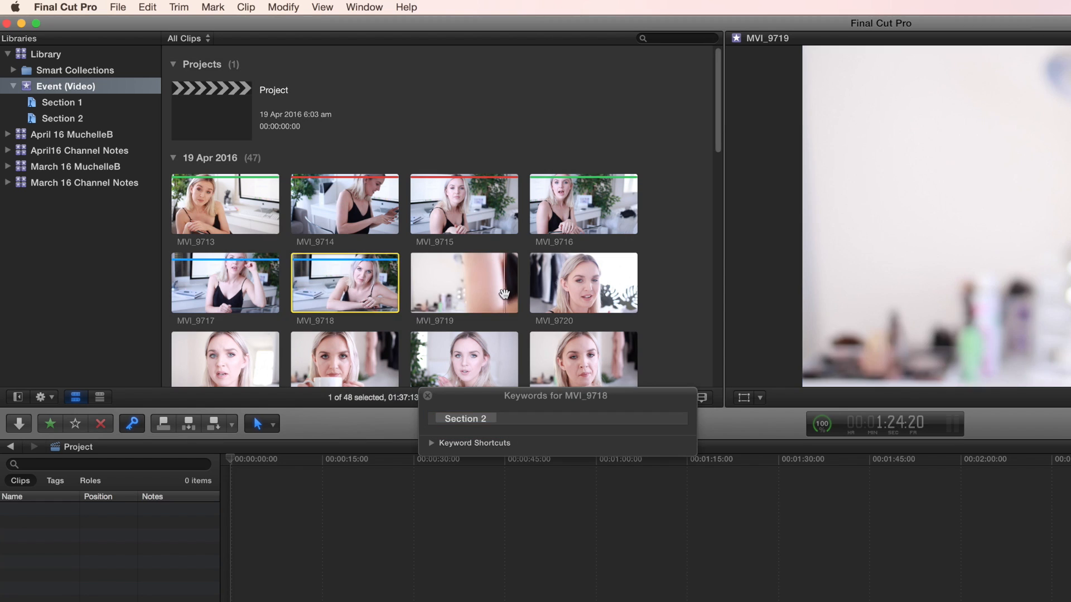
# Step: View the clips gathered in the Section 1 and Section 2 keyword collections
pyautogui.click(58, 103)
pyautogui.moveTo(502, 276); pyautogui.dragTo(436, 151)
pyautogui.click(54, 117)
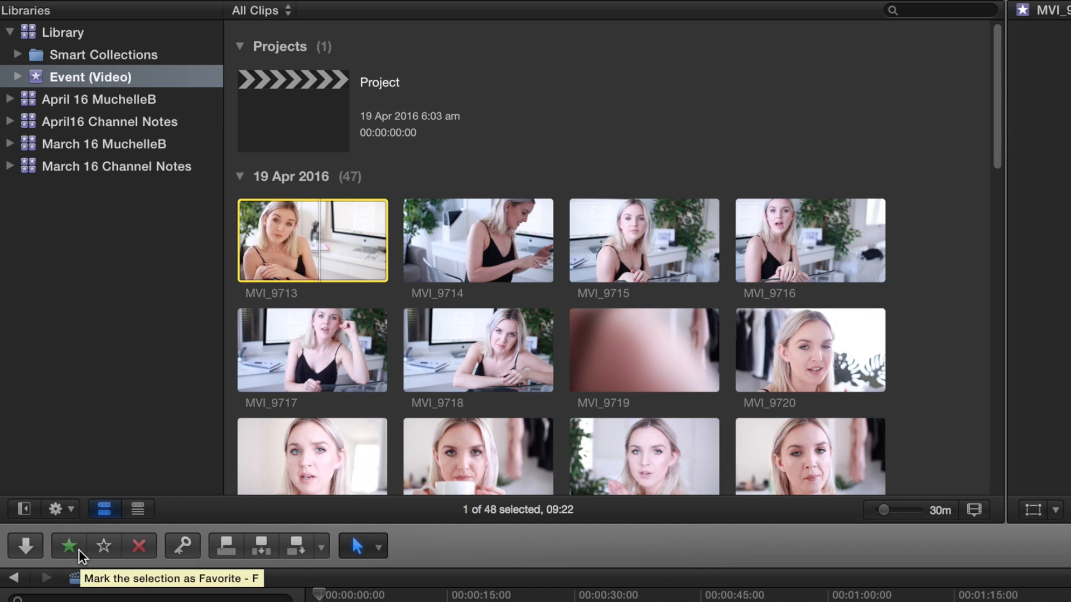
# Step: Rate the first four clips: mark MVI_9713 and MVI_9716 as favorites and reject MVI_9714 and MVI_9715
pyautogui.click(69, 547)
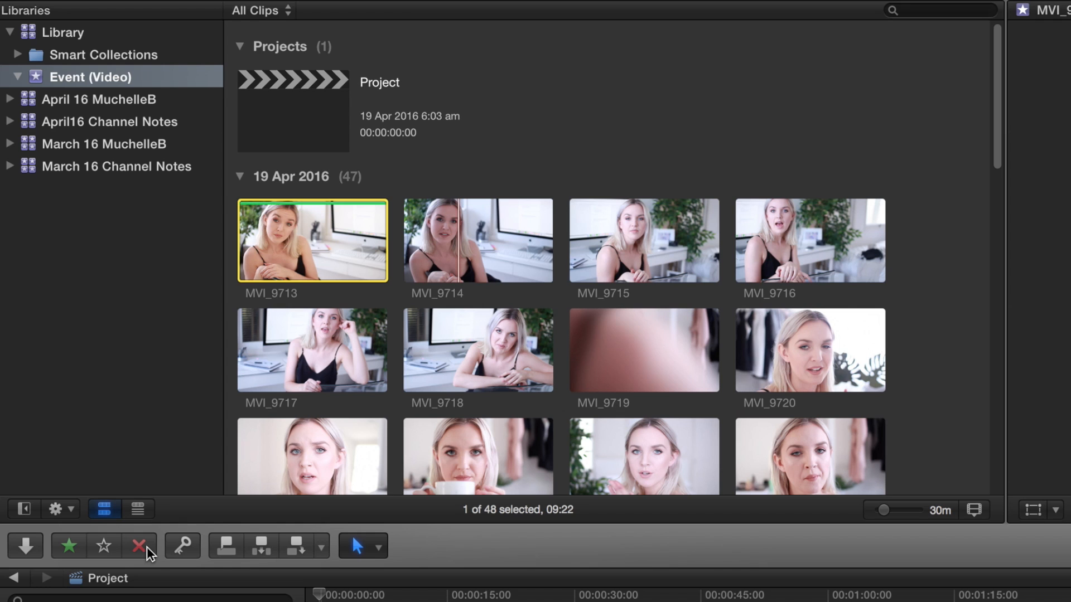
pyautogui.click(536, 273)
pyautogui.press('Delete')
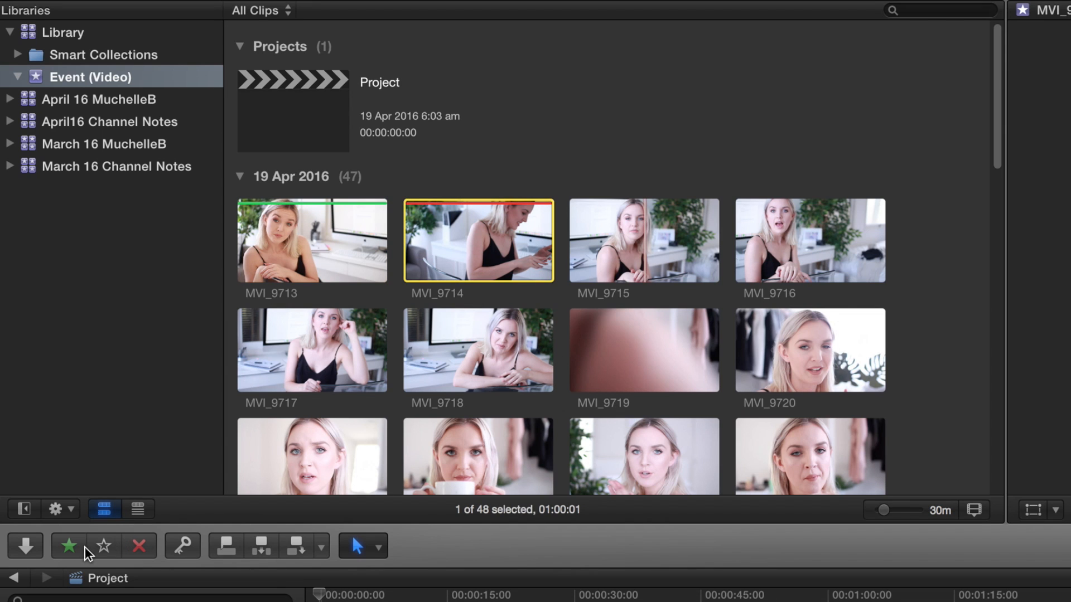
pyautogui.press('Down')
pyautogui.click(506, 215)
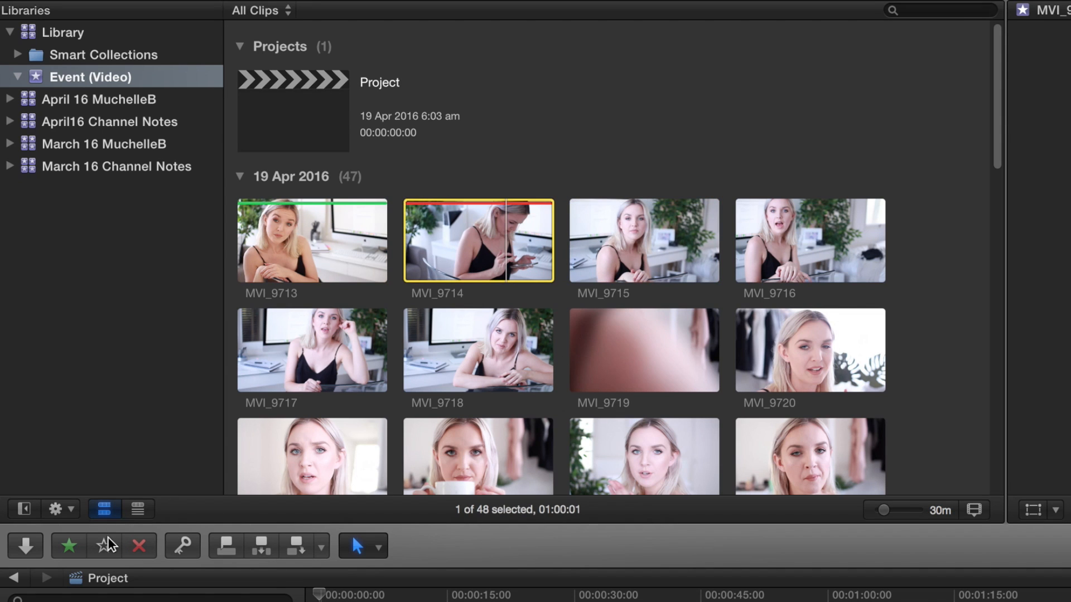
pyautogui.click(140, 547)
pyautogui.press('Down')
pyautogui.press('Down')
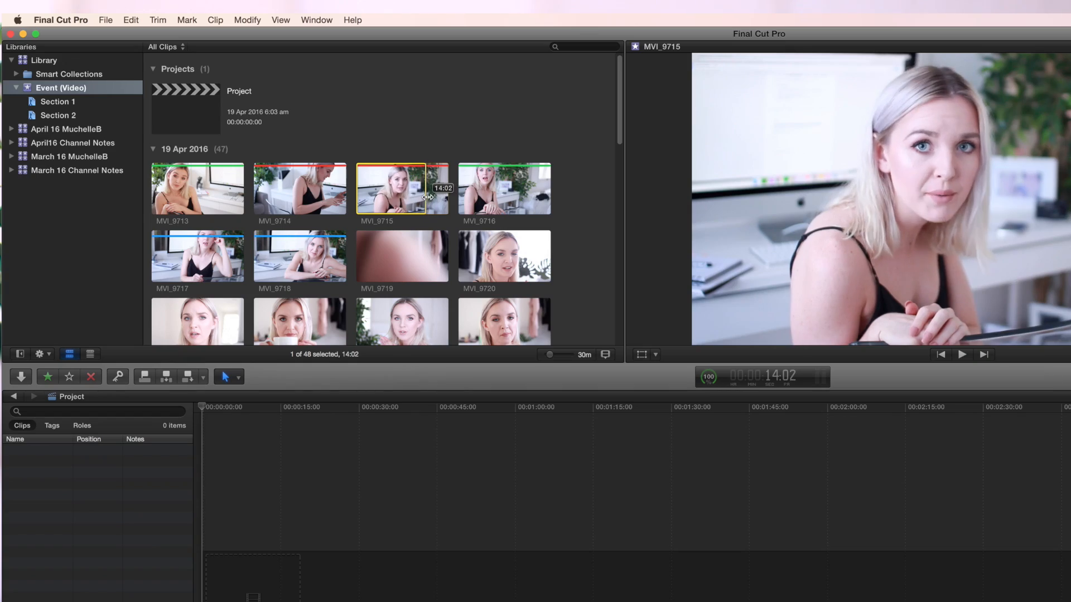
# Step: Assemble the timeline from a 03:21 range of MVI_9715 followed by the full clips MVI_9726 and MVI_9735
pyautogui.moveTo(358, 185); pyautogui.dragTo(225, 593)
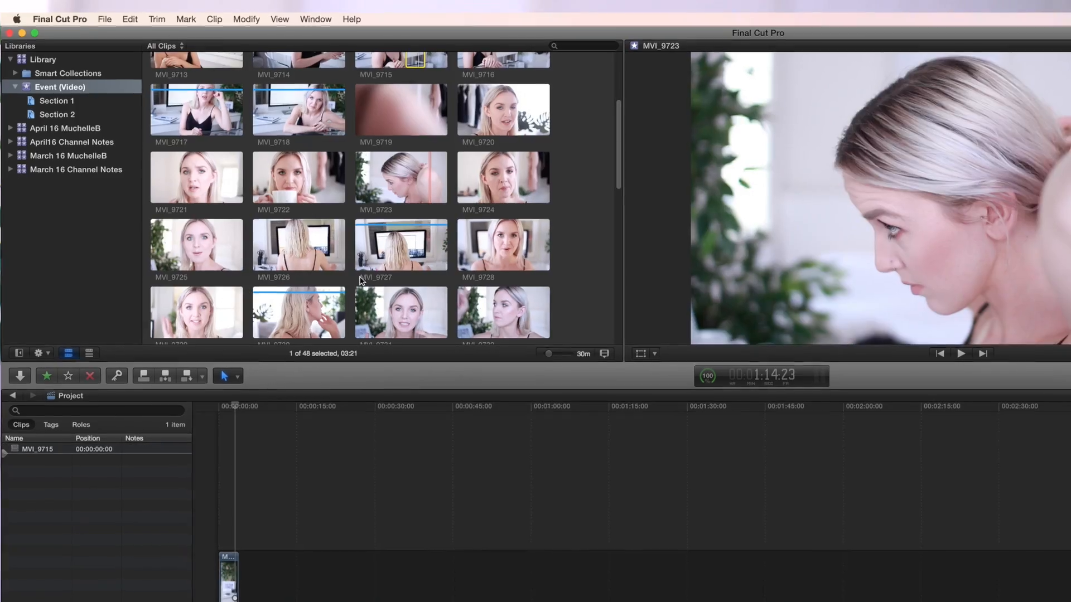
pyautogui.moveTo(300, 245); pyautogui.dragTo(289, 519)
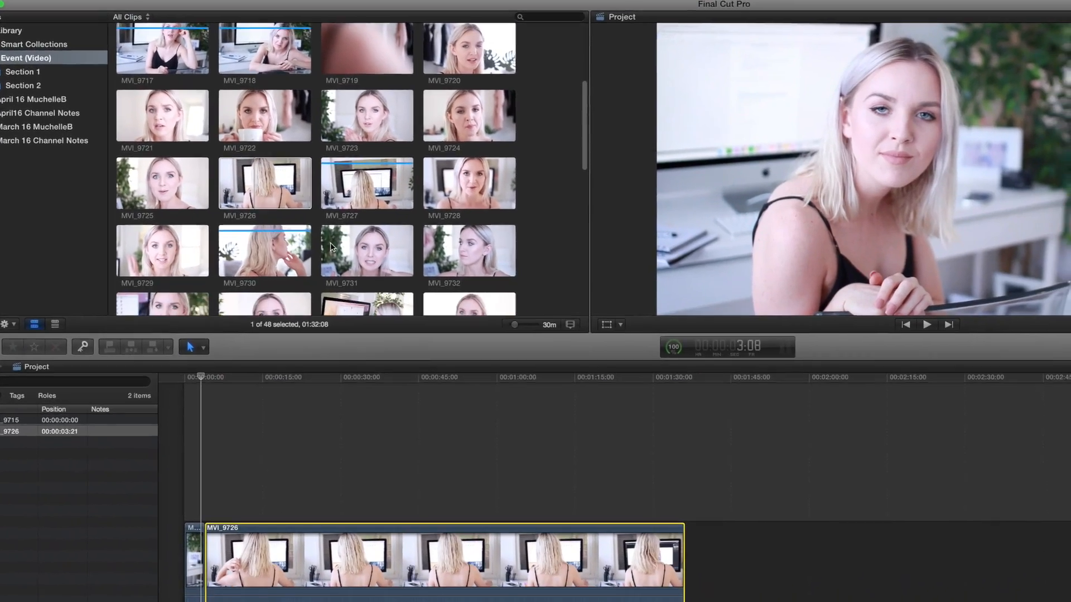
pyautogui.scroll(-5, 443, 152)
pyautogui.moveTo(333, 72); pyautogui.dragTo(699, 542)
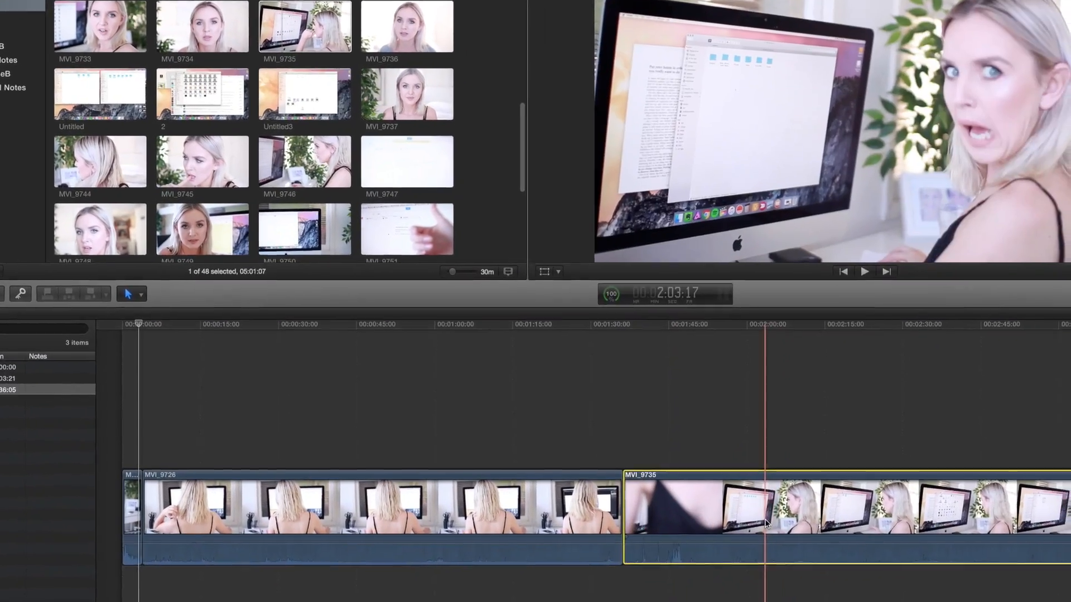
# Step: Split clip MVI_9735 on the timeline and delete the section before the cut
pyautogui.press('super+b')
pyautogui.click(710, 507)
pyautogui.press('Delete')
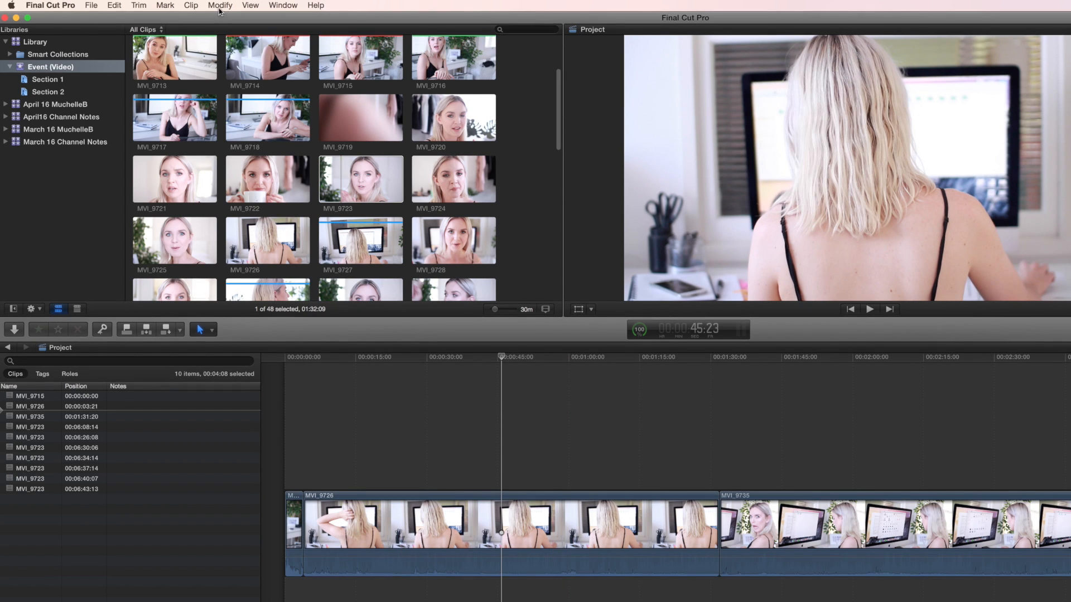
# Step: Add a to-do marker named Overlay Closeup of Screen to clip MVI_9726 at 00:00:45:23
pyautogui.click(164, 6)
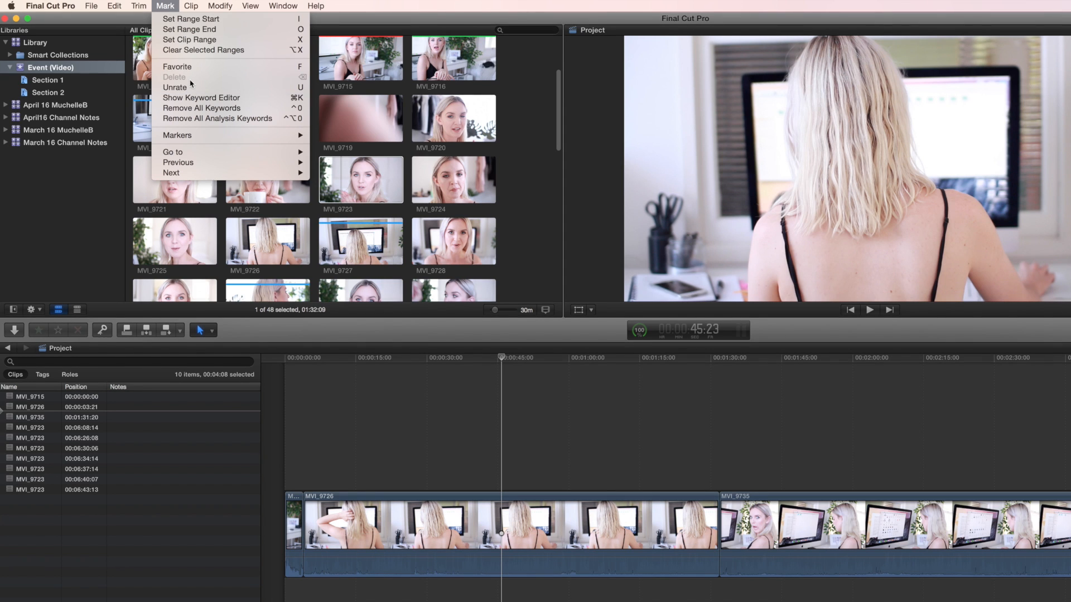
pyautogui.moveTo(217, 134)
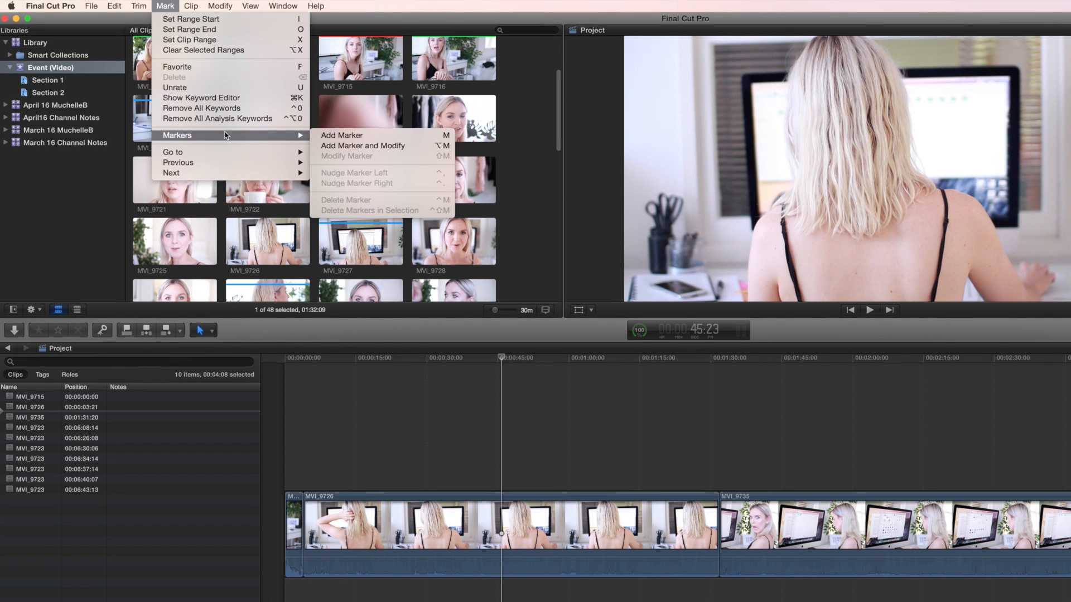
pyautogui.click(365, 146)
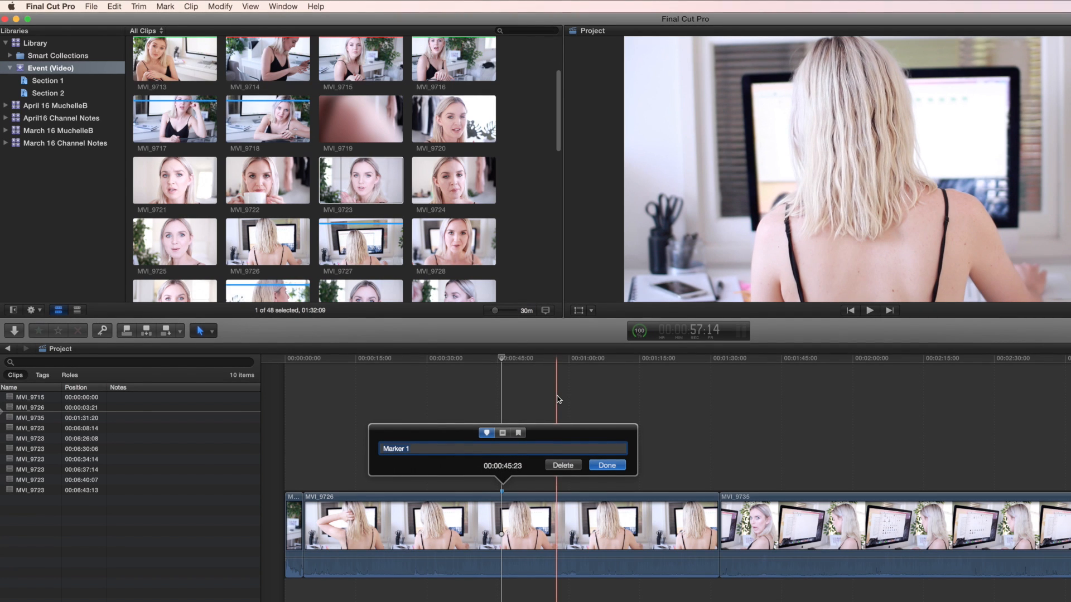
pyautogui.click(503, 433)
pyautogui.click(516, 435)
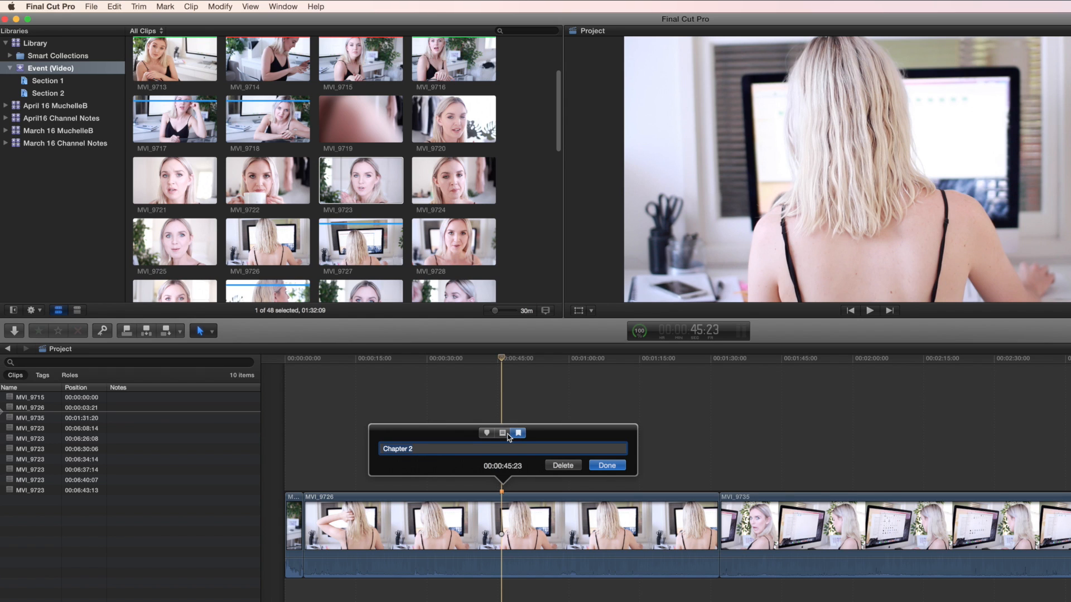
pyautogui.click(507, 435)
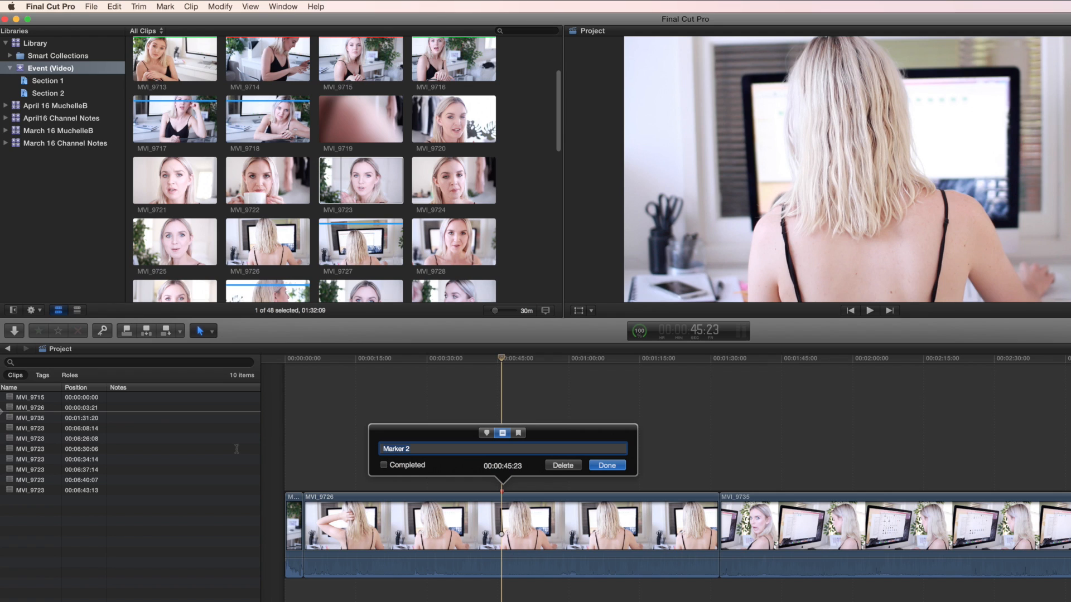
pyautogui.write('O')
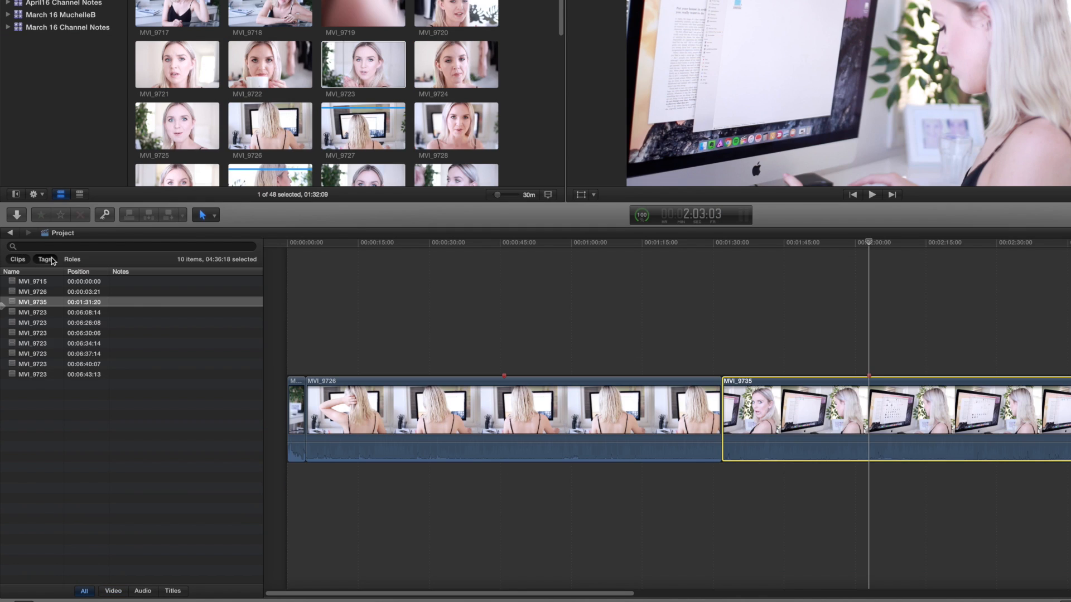
# Step: List the project's tags and widen the name column to fit the full marker names
pyautogui.click(49, 260)
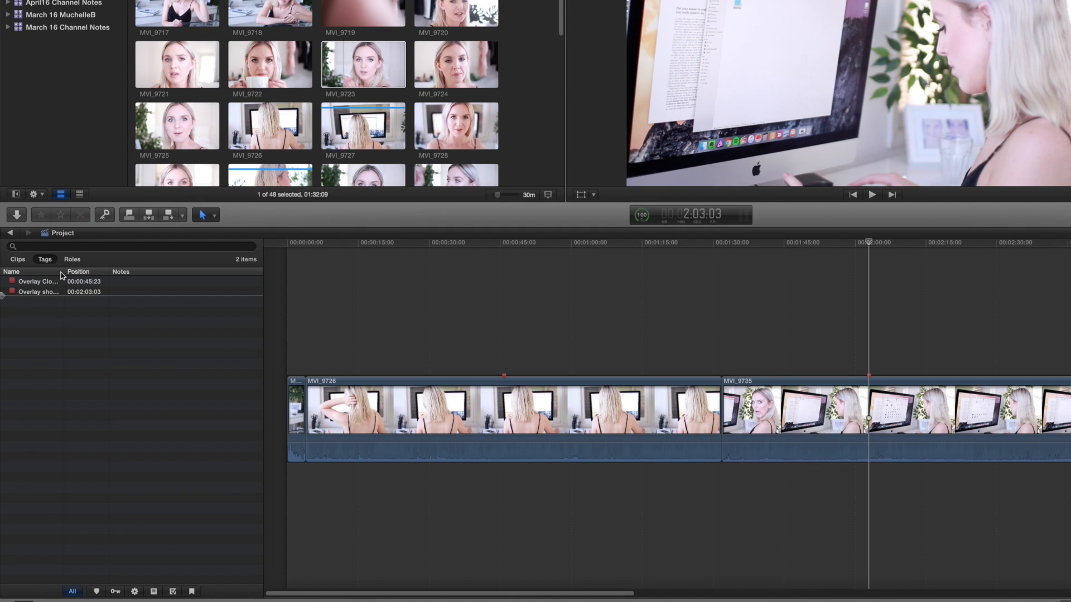
pyautogui.moveTo(63, 272); pyautogui.dragTo(144, 271)
# Step: Try switching the overlay to-do markers between completed and incomplete
pyautogui.click(12, 282)
pyautogui.click(13, 282)
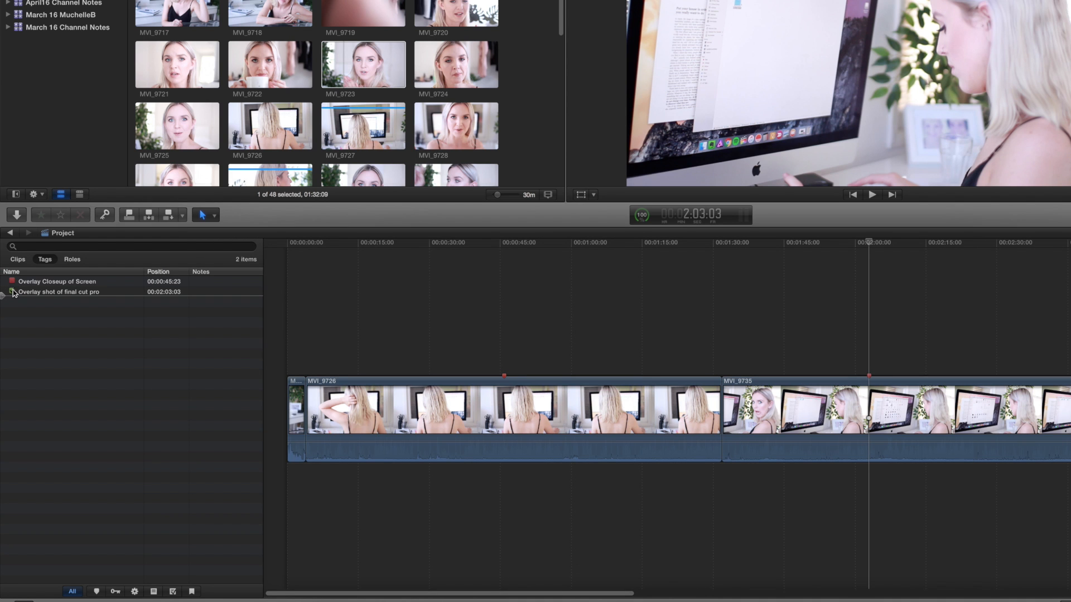
pyautogui.click(12, 281)
# Step: Locate the two overlay to-do markers on clips MVI_9726 and MVI_9735 in the timeline
pyautogui.hscroll(-2, 784, 363)
pyautogui.hscroll(2, 613, 474)
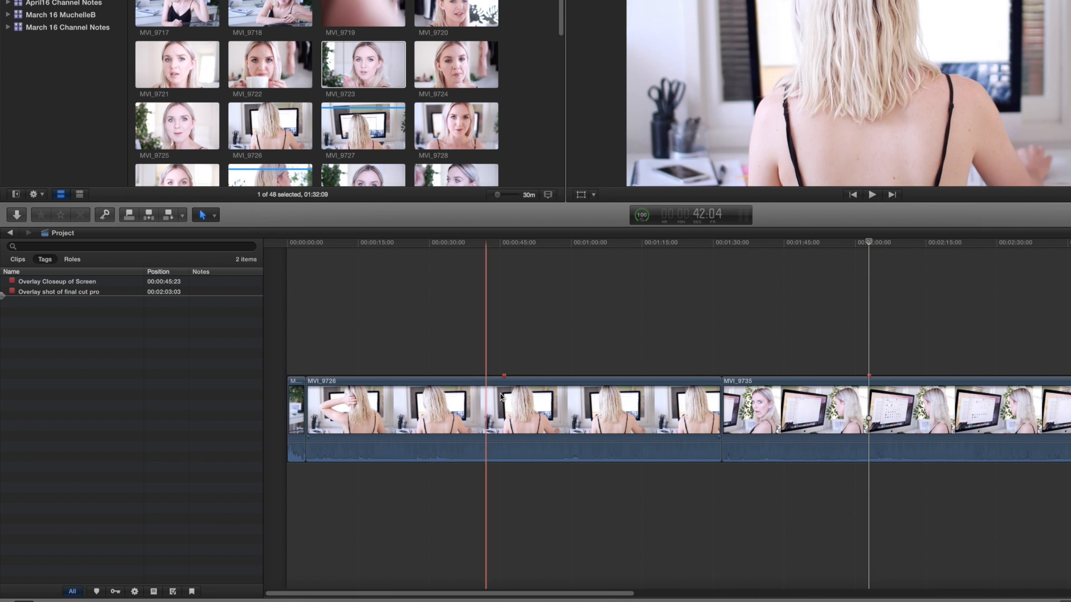
pyautogui.click(504, 376)
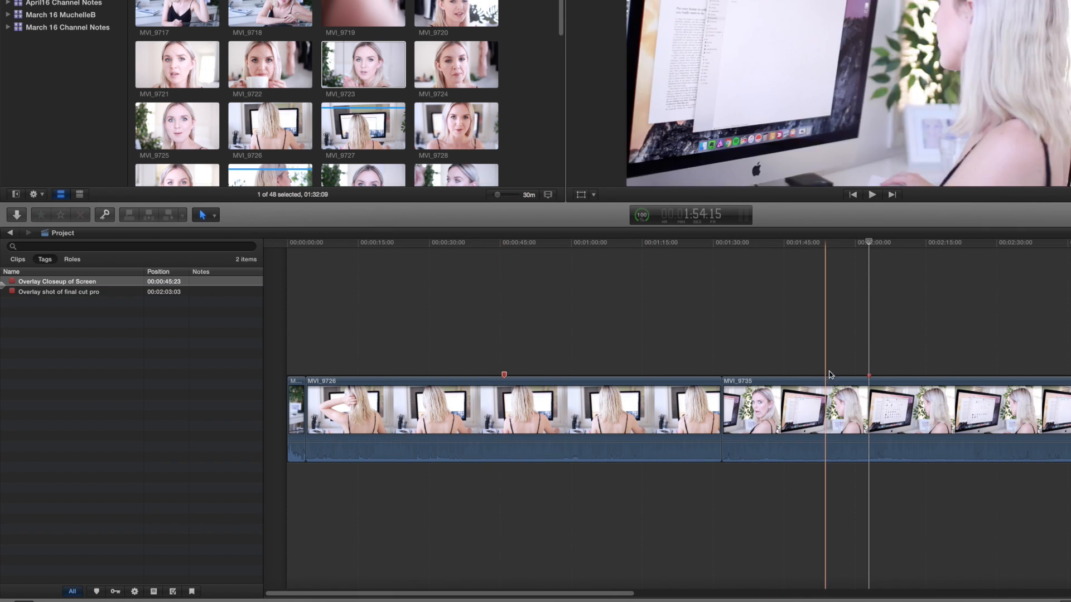
pyautogui.click(870, 377)
pyautogui.click(870, 376)
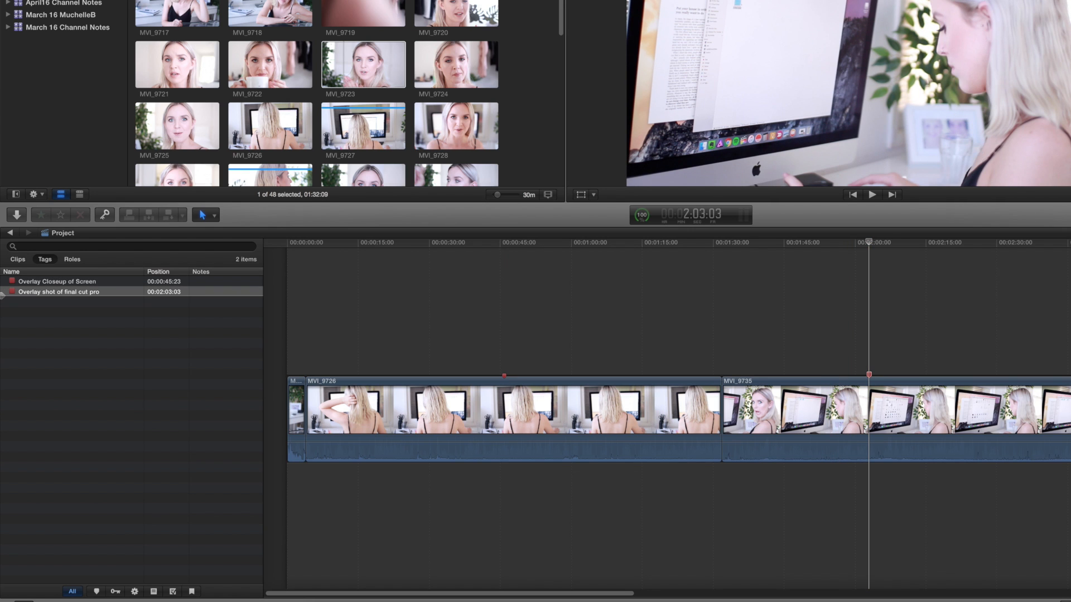
# Step: List the project's clips and add the note "Blablabla" to clip MVI_9726
pyautogui.click(17, 260)
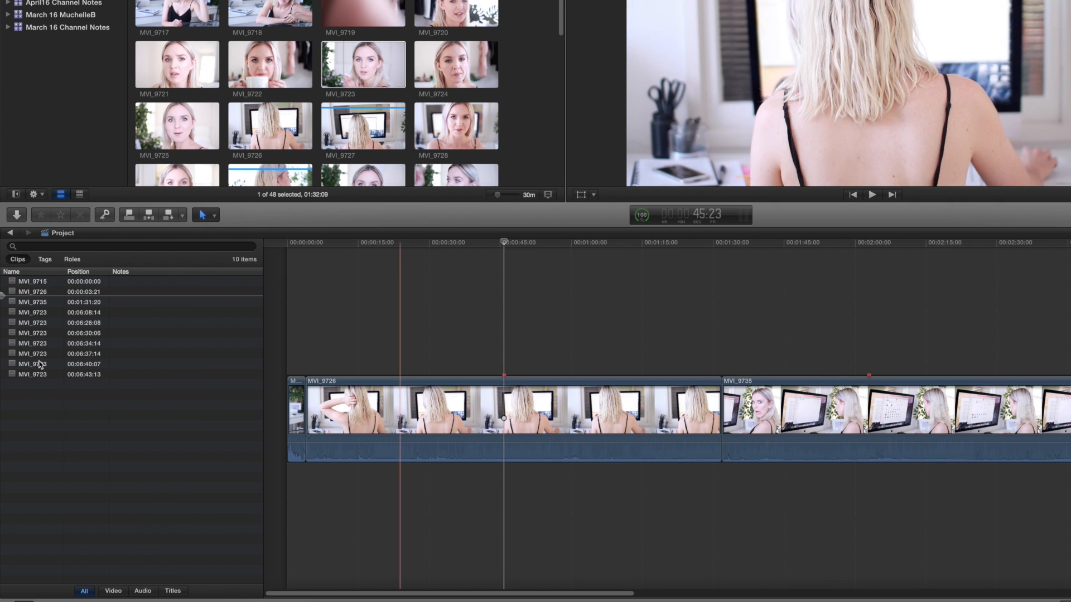
pyautogui.click(115, 292)
pyautogui.click(127, 291)
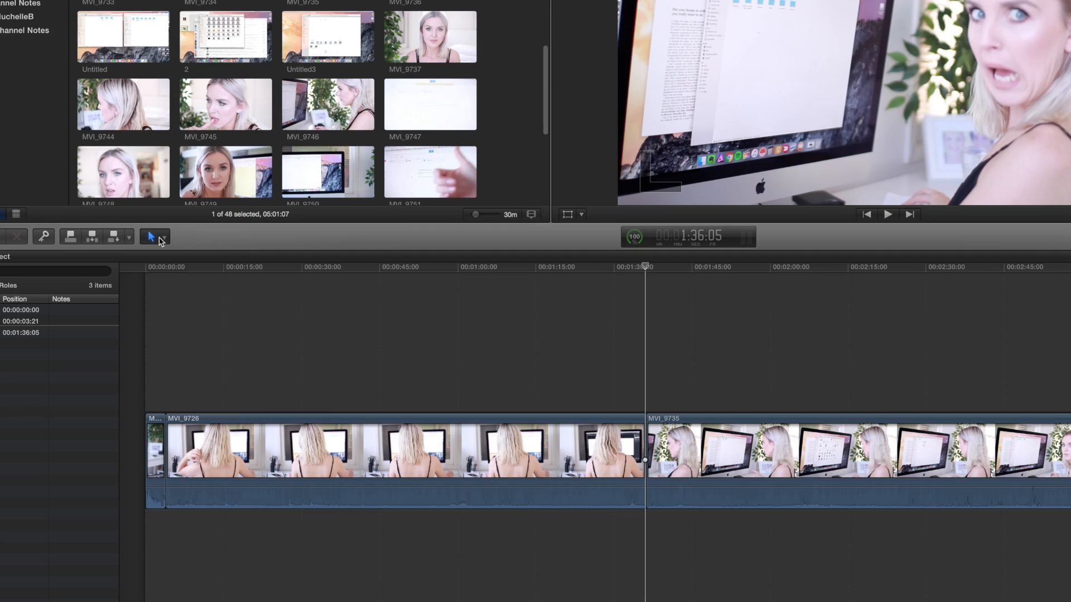
# Step: Try the Select tool on clip MVI_9726 in the timeline
pyautogui.click(162, 241)
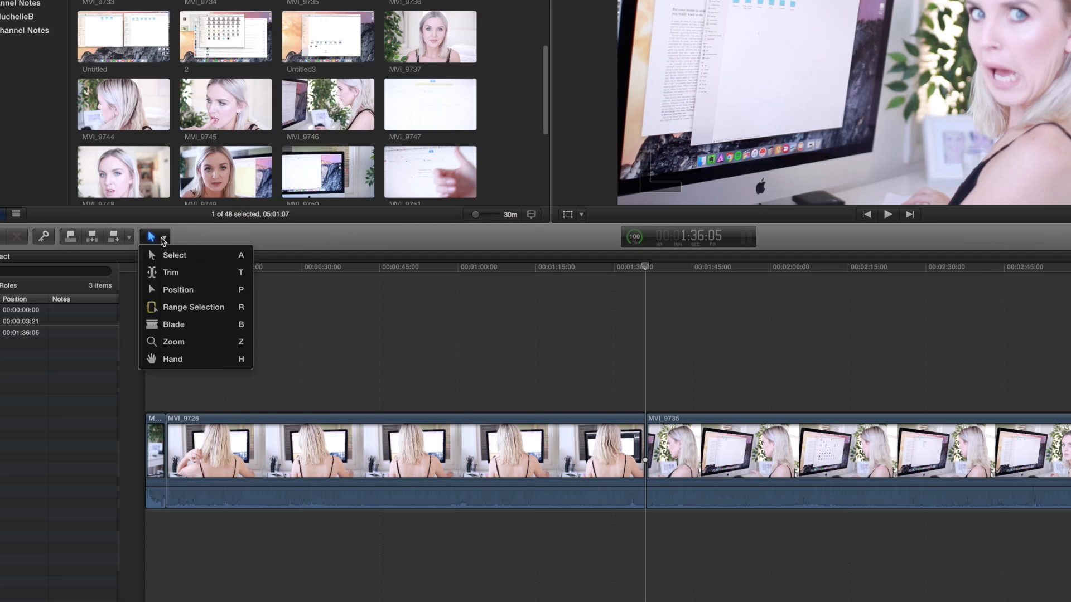
pyautogui.click(240, 257)
pyautogui.click(373, 454)
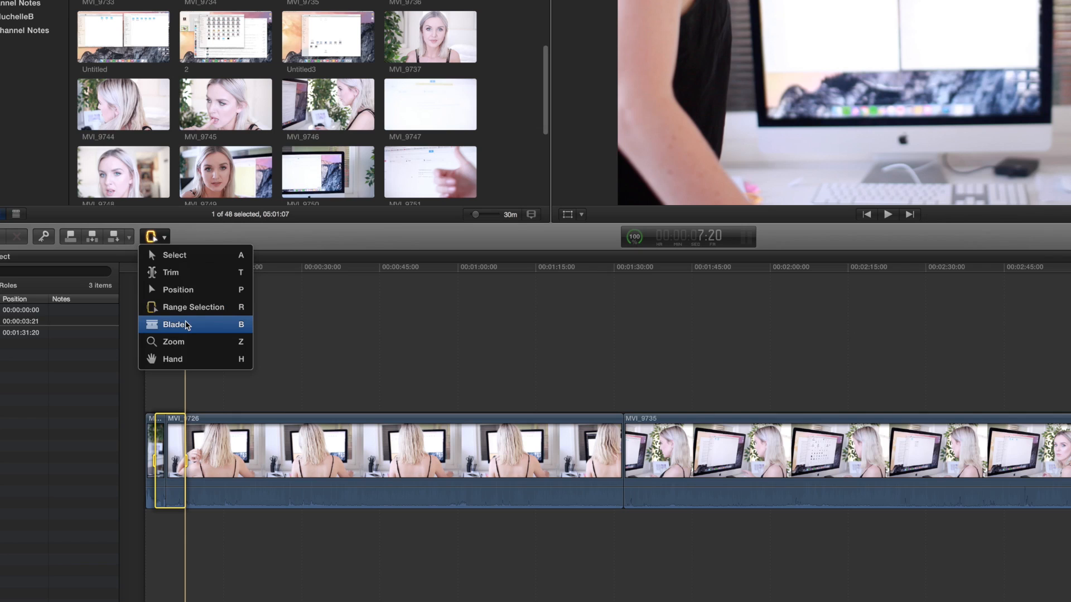
# Step: Blade clip MVI_9723 at 00:06:26:08, 00:06:30:12, 00:06:37:09, 00:06:42:14 and 00:06:53:03, and once more near its end
pyautogui.click(186, 325)
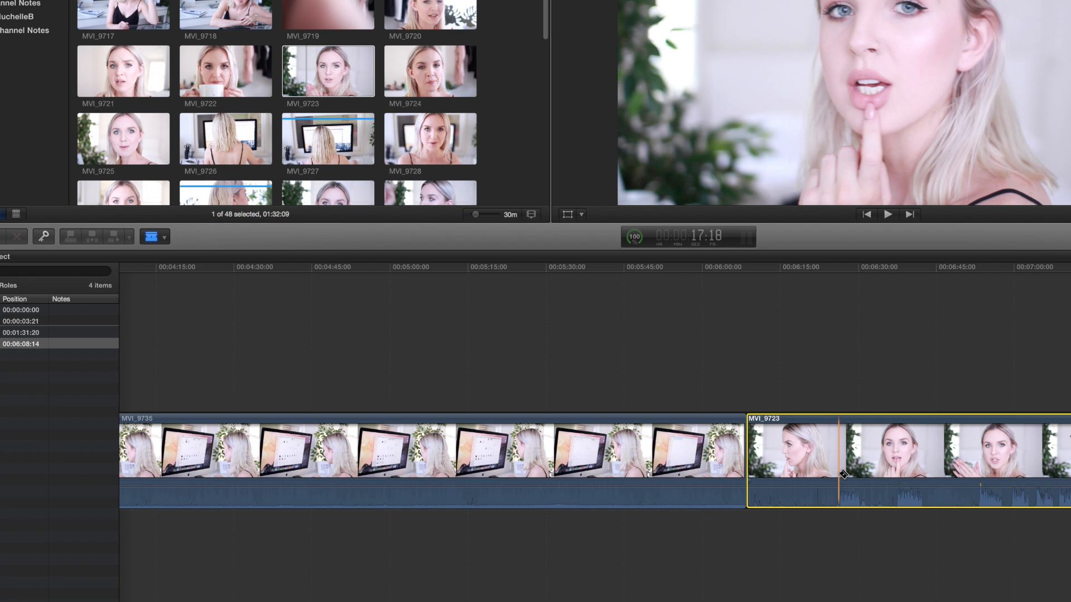
pyautogui.click(841, 474)
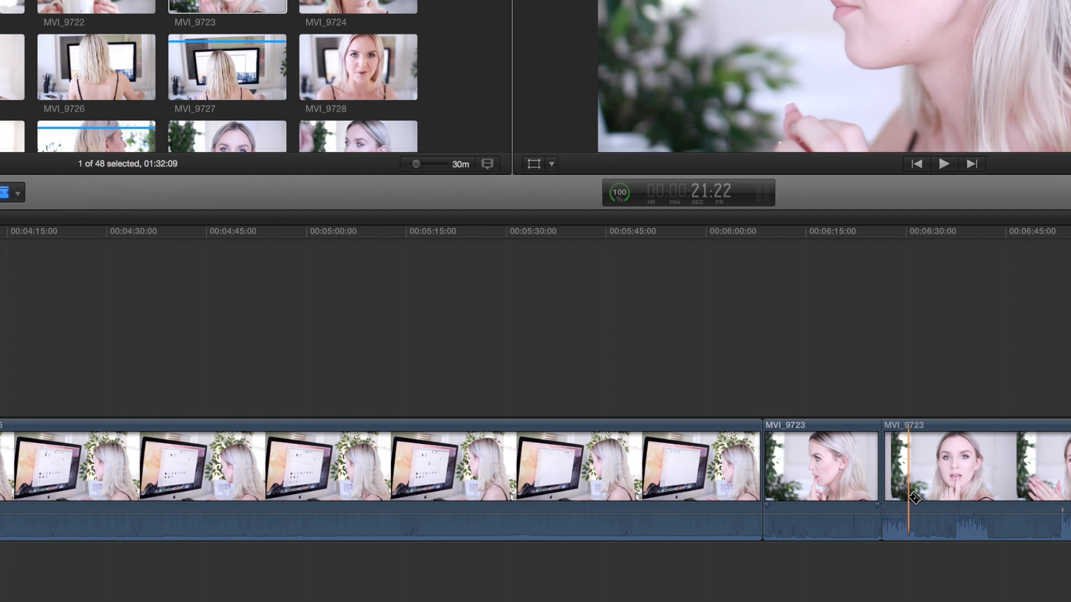
pyautogui.click(909, 498)
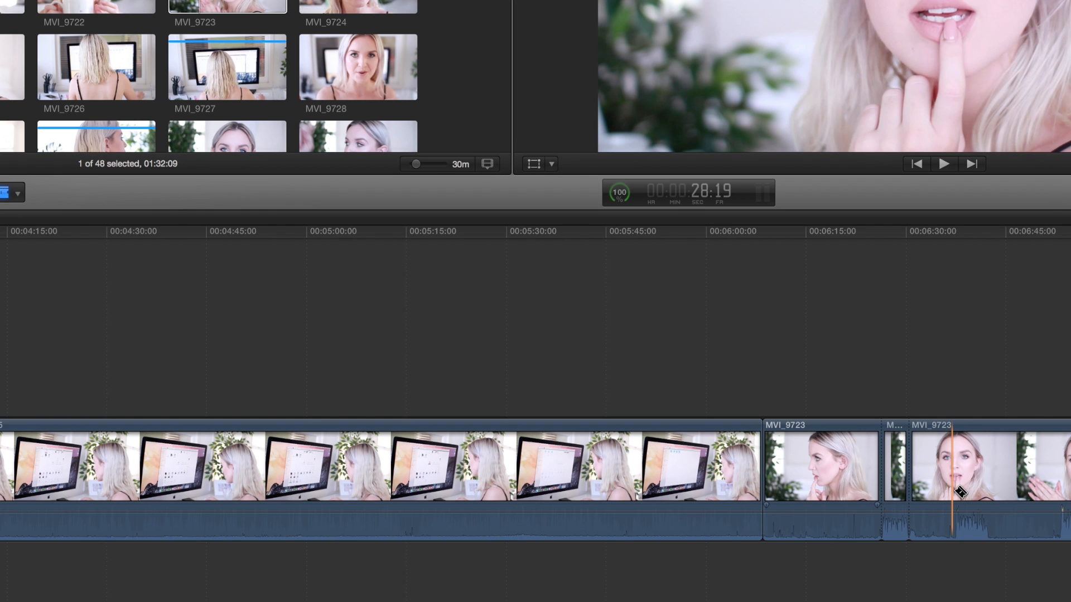
pyautogui.click(956, 492)
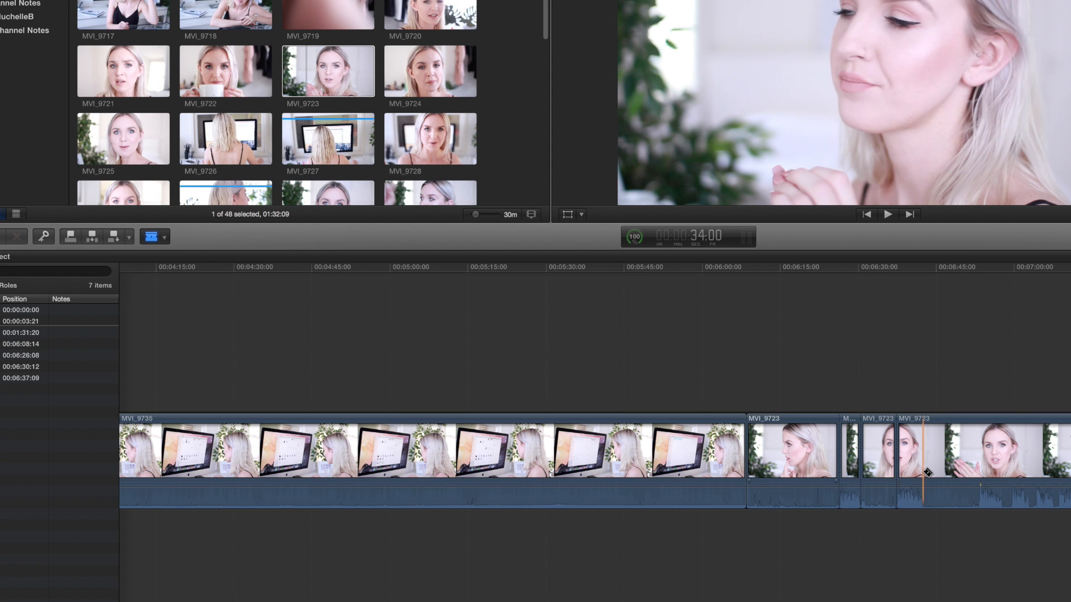
pyautogui.click(925, 473)
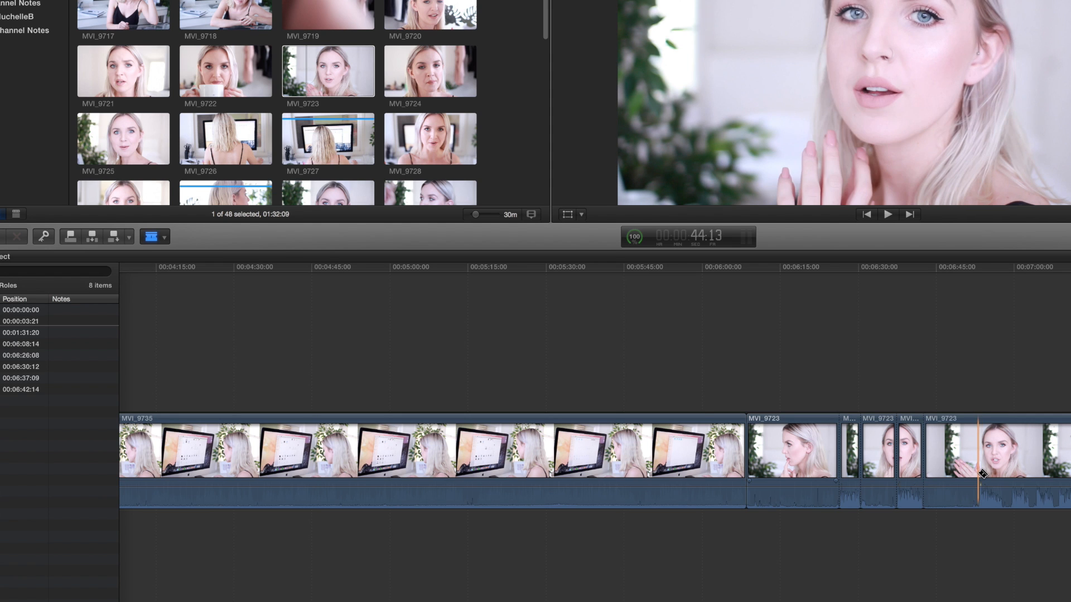
pyautogui.click(980, 474)
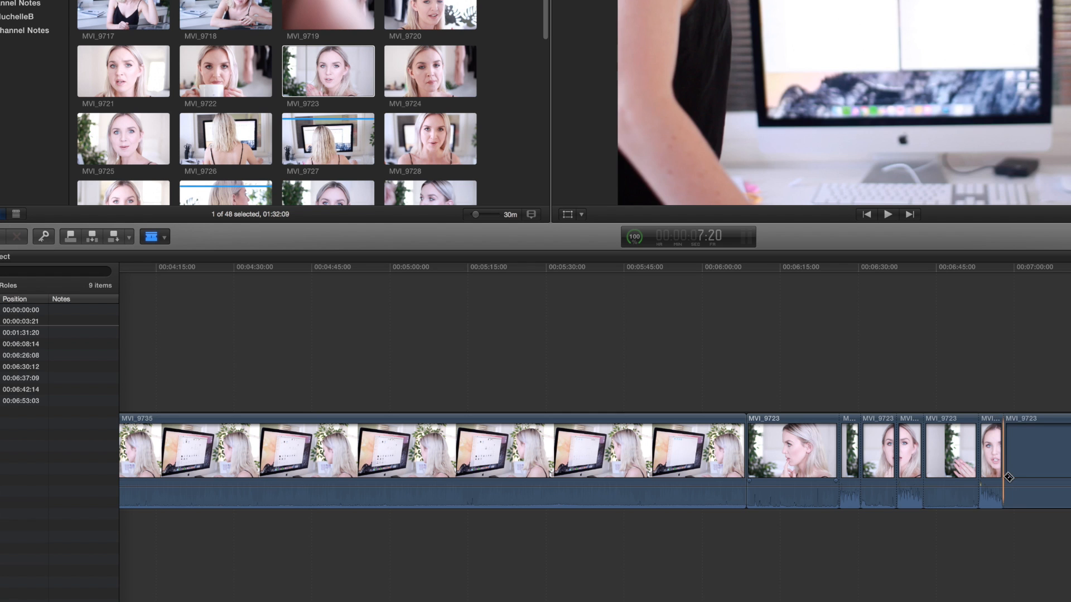
pyautogui.click(1005, 478)
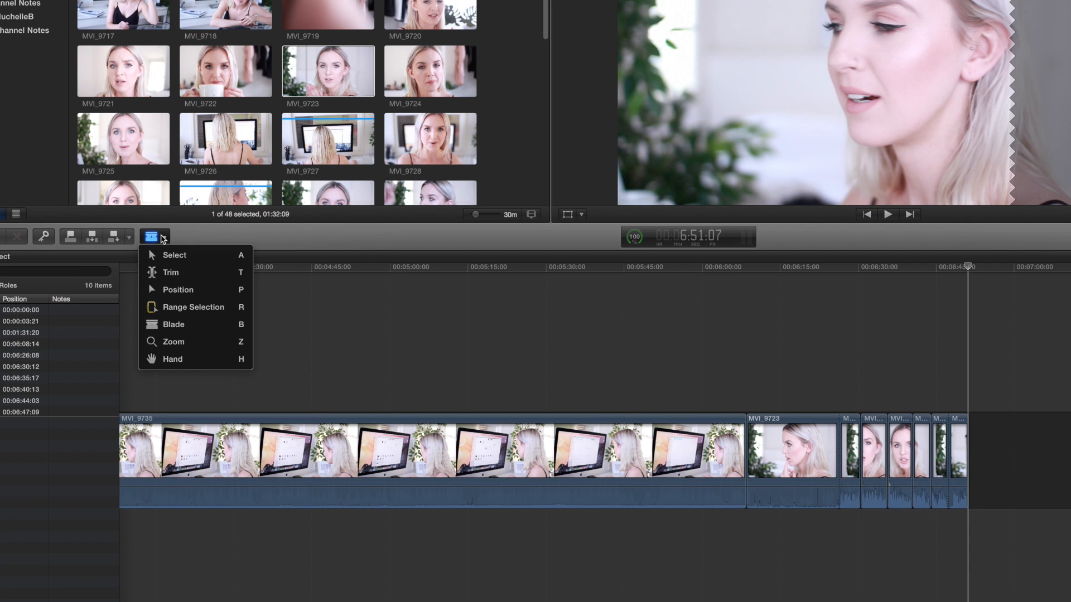
# Step: Delete the short segment of MVI_9723 that starts at 00:06:47:09 near the end of the timeline
pyautogui.click(192, 346)
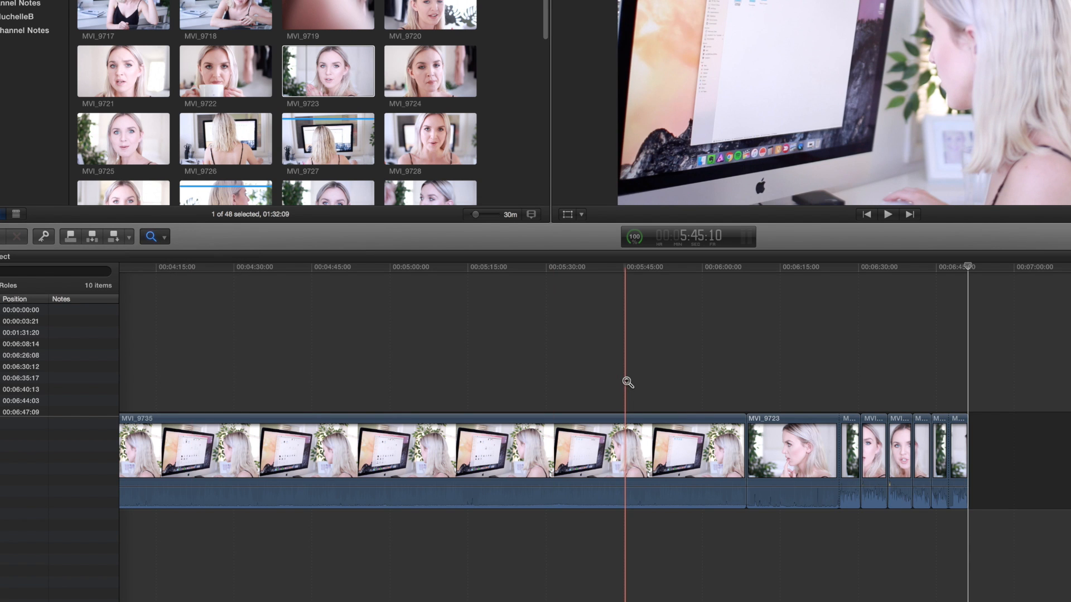
pyautogui.click(634, 383)
pyautogui.click(899, 503)
pyautogui.click(851, 496)
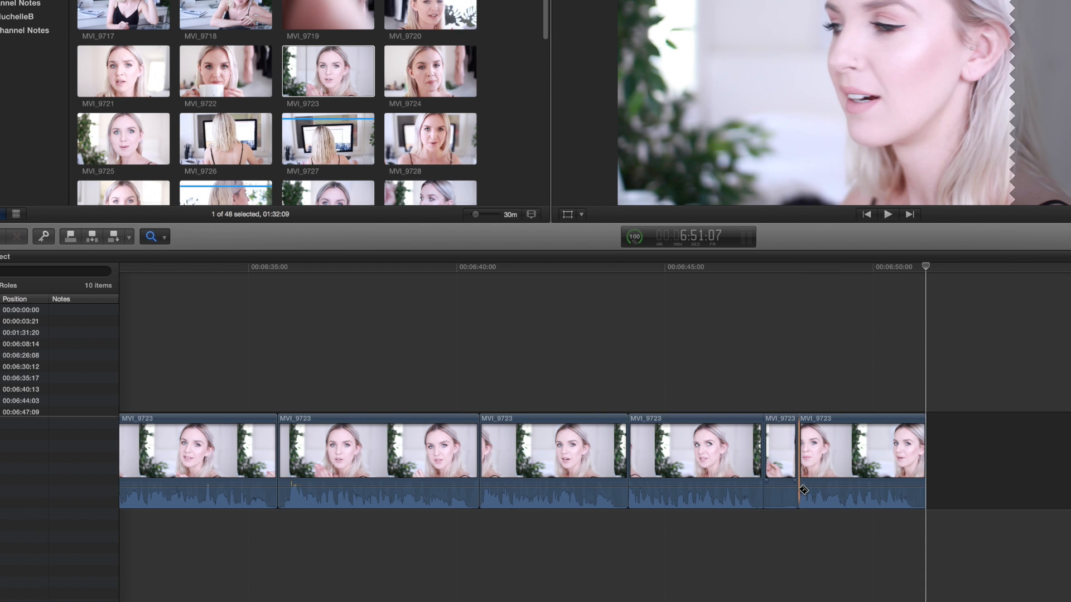
pyautogui.click(779, 458)
pyautogui.press('Delete')
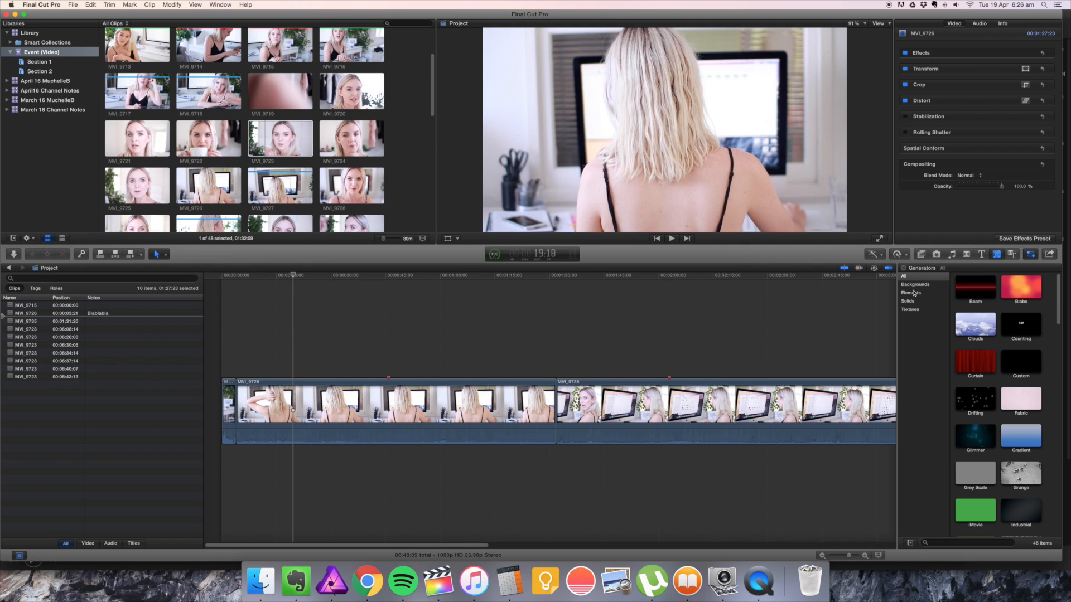
# Step: Apply the Color Correction video effect to clip MVI_9735 and open its Color Board
pyautogui.click(923, 254)
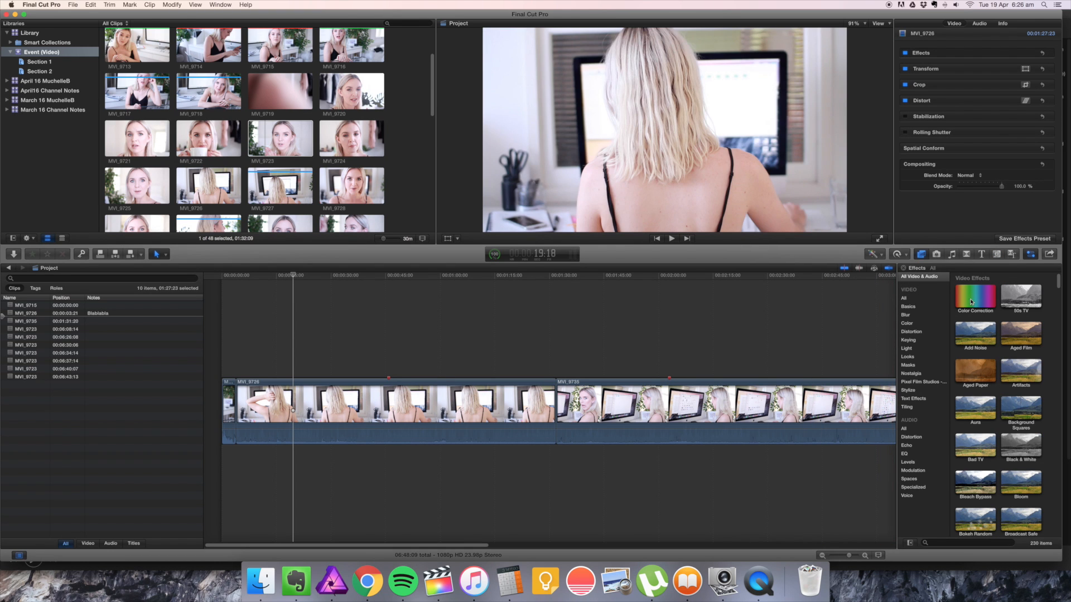
pyautogui.moveTo(967, 297); pyautogui.dragTo(279, 384)
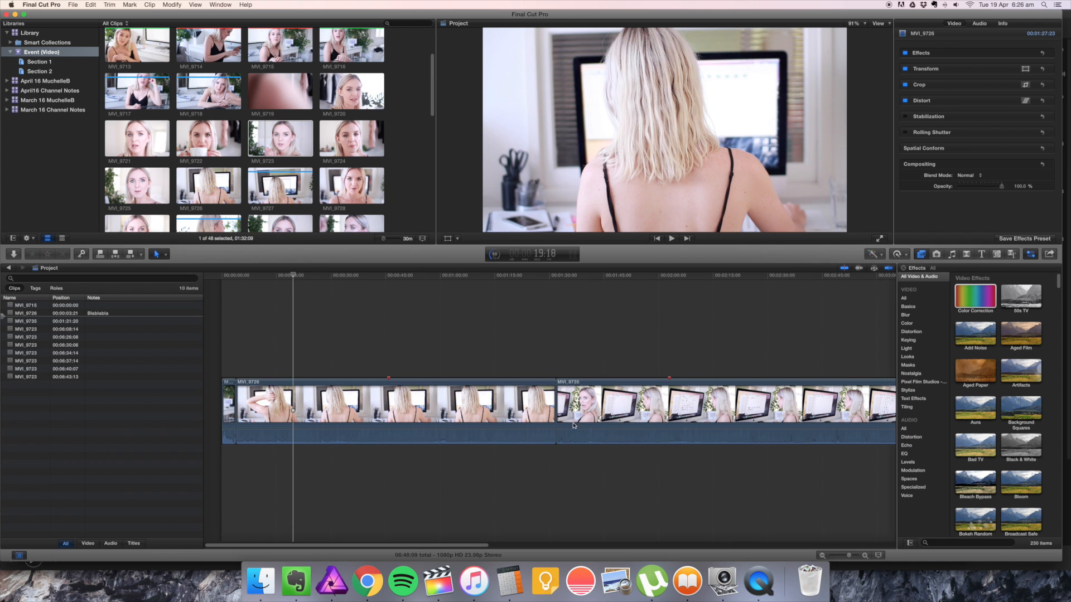
pyautogui.click(525, 404)
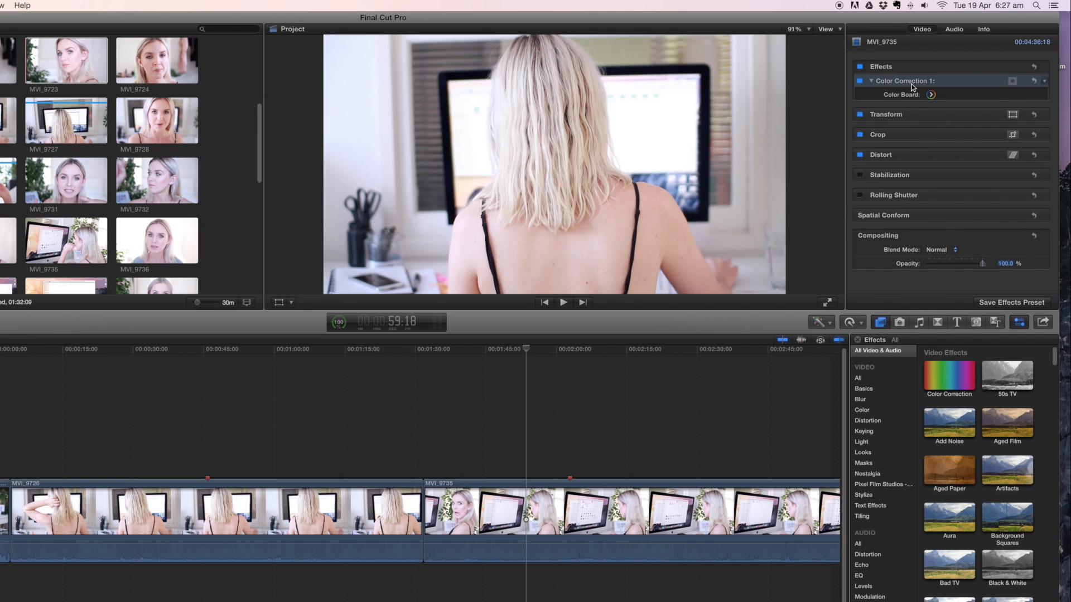
pyautogui.click(931, 95)
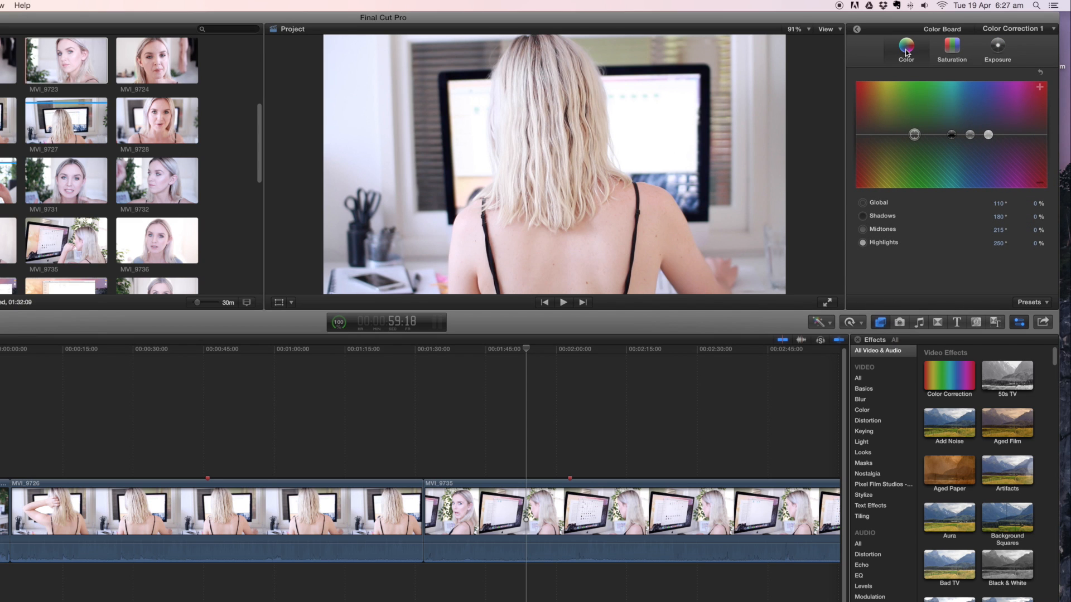
# Step: Tint the highlights of clip MVI_9735 to 298° at 10%, previewing the clip at 00:02:06:14
pyautogui.click(882, 206)
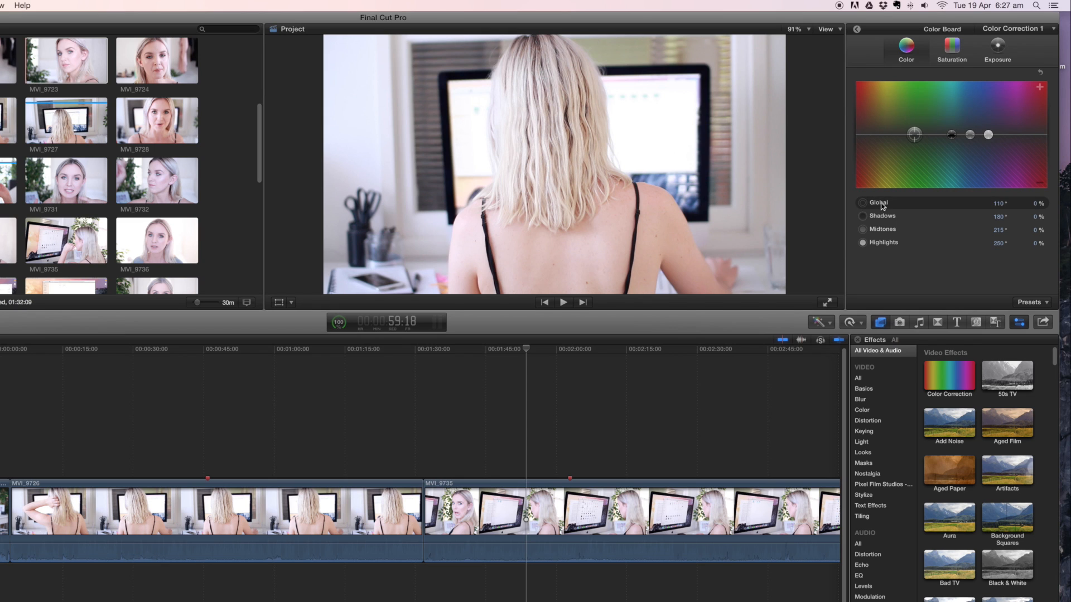
pyautogui.click(880, 218)
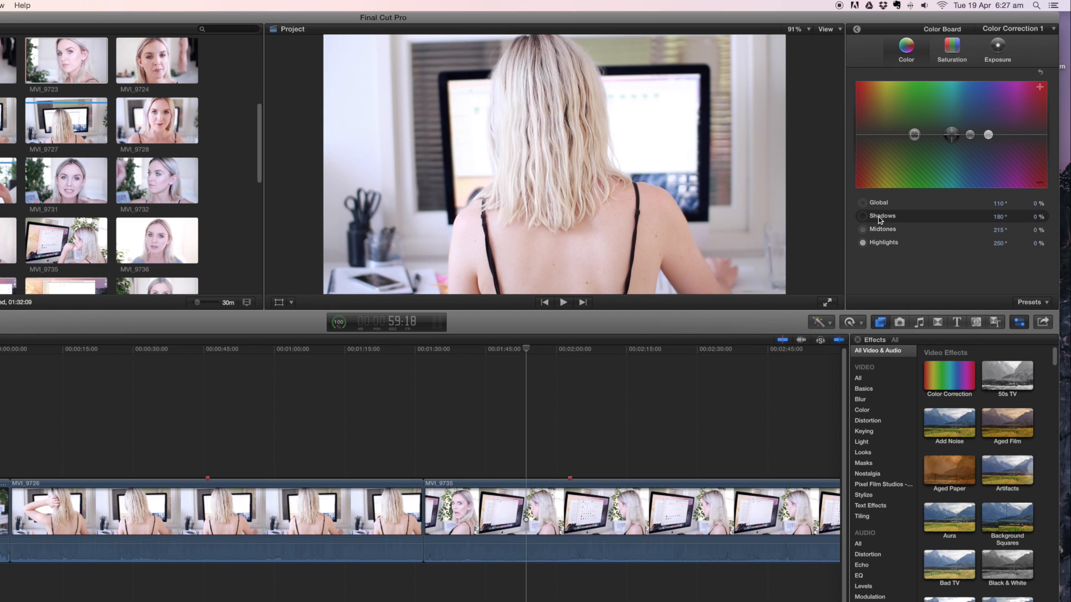
pyautogui.click(880, 232)
pyautogui.click(881, 244)
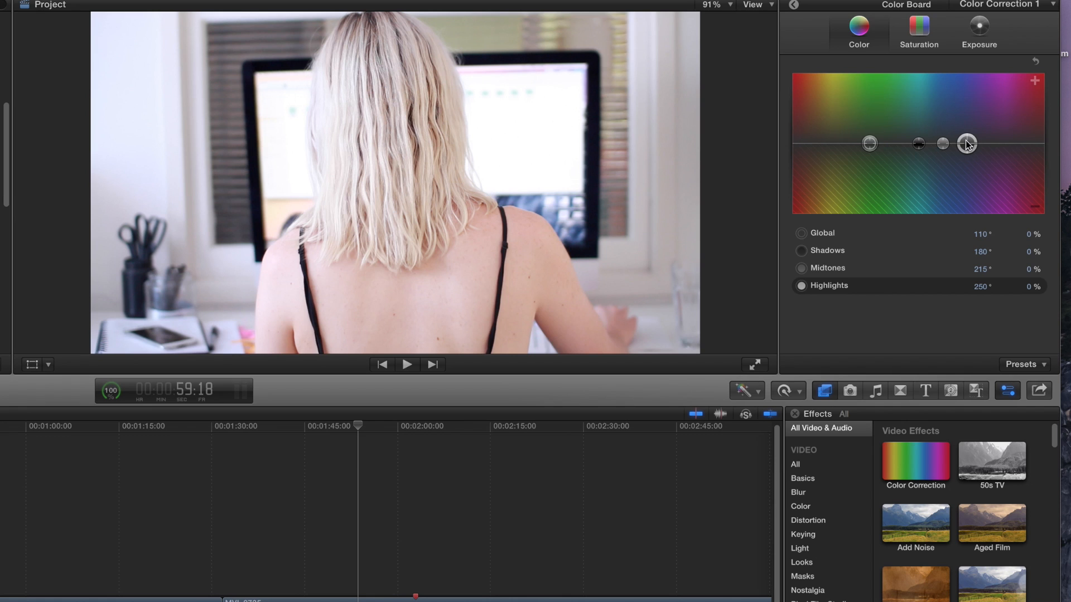
pyautogui.moveTo(968, 144); pyautogui.dragTo(986, 146)
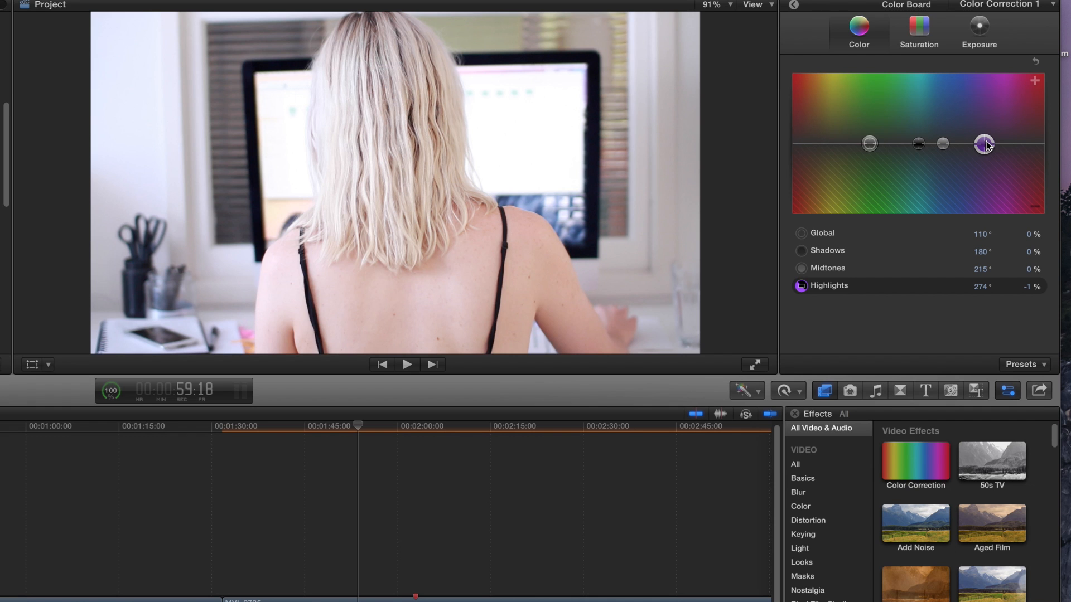
pyautogui.moveTo(986, 146); pyautogui.dragTo(1016, 129)
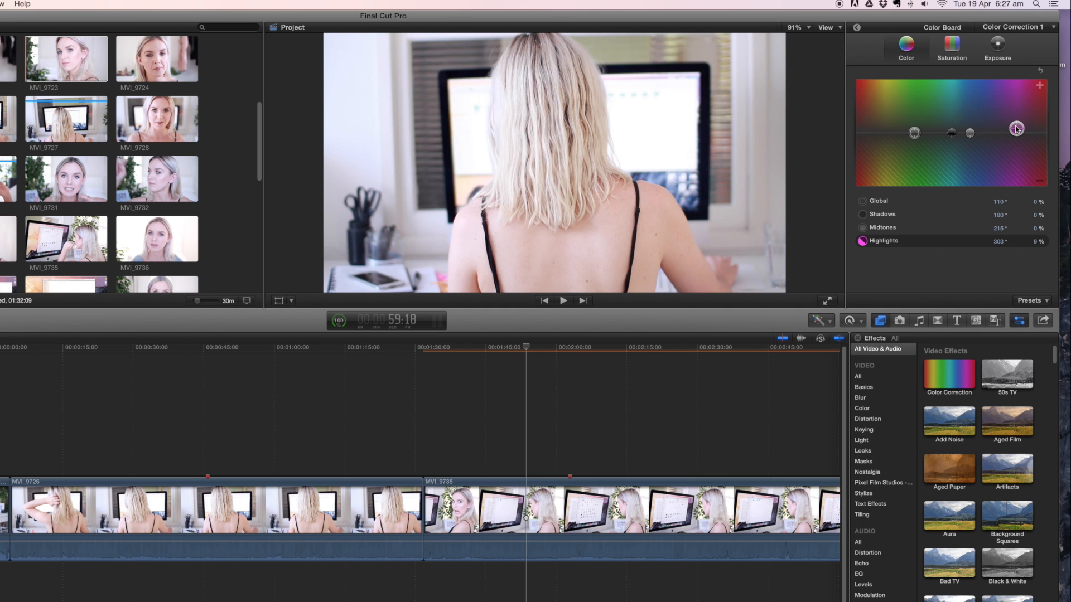
pyautogui.click(552, 509)
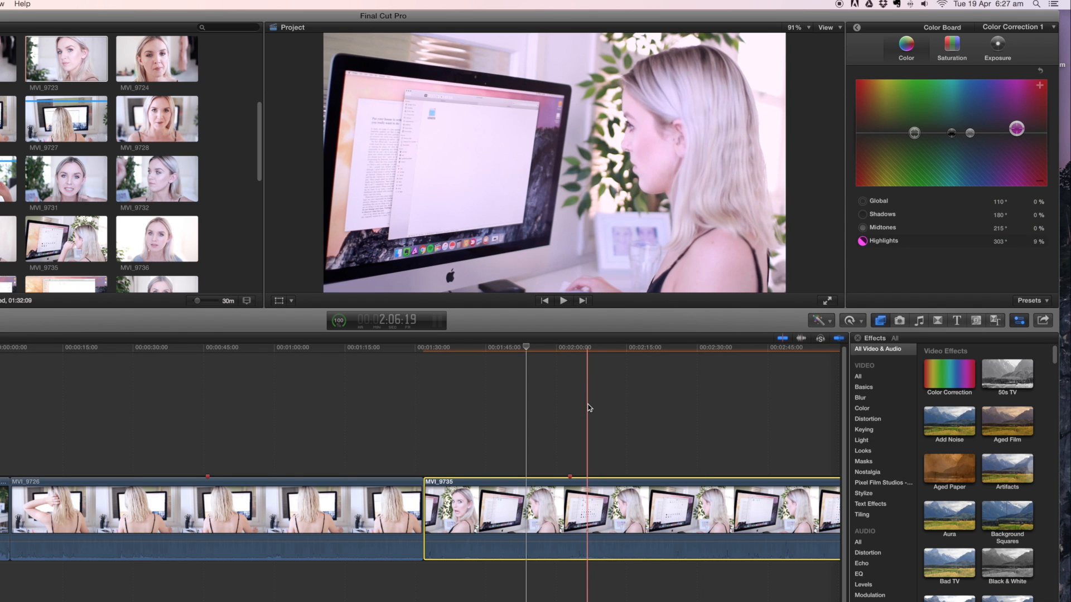
pyautogui.click(587, 384)
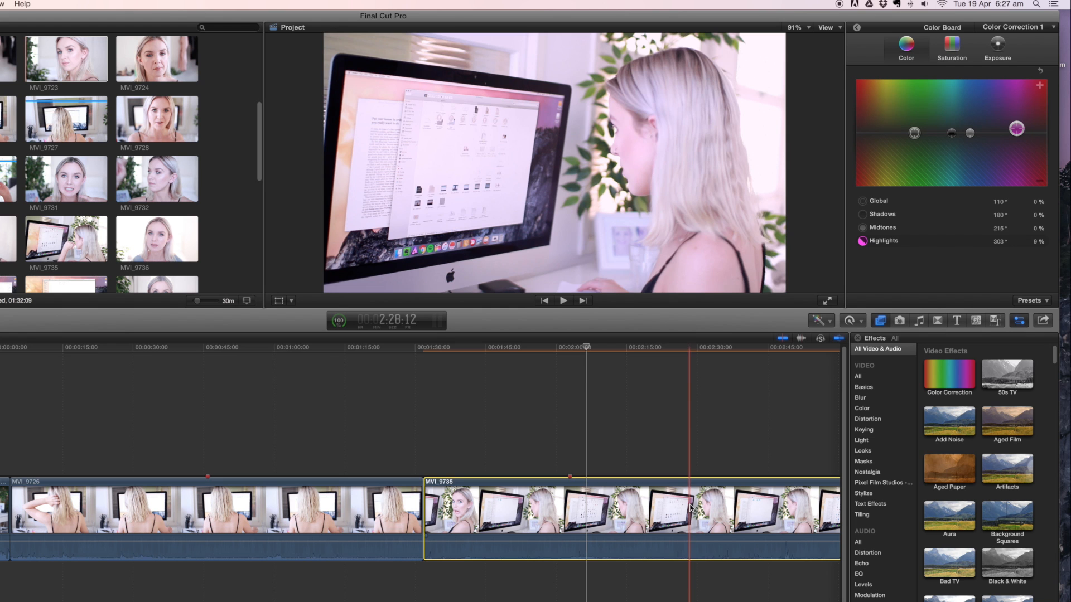
pyautogui.moveTo(1018, 130)
pyautogui.mouseDown()
pyautogui.moveTo(1022, 117)
pyautogui.moveTo(1019, 131)
pyautogui.mouseUp()
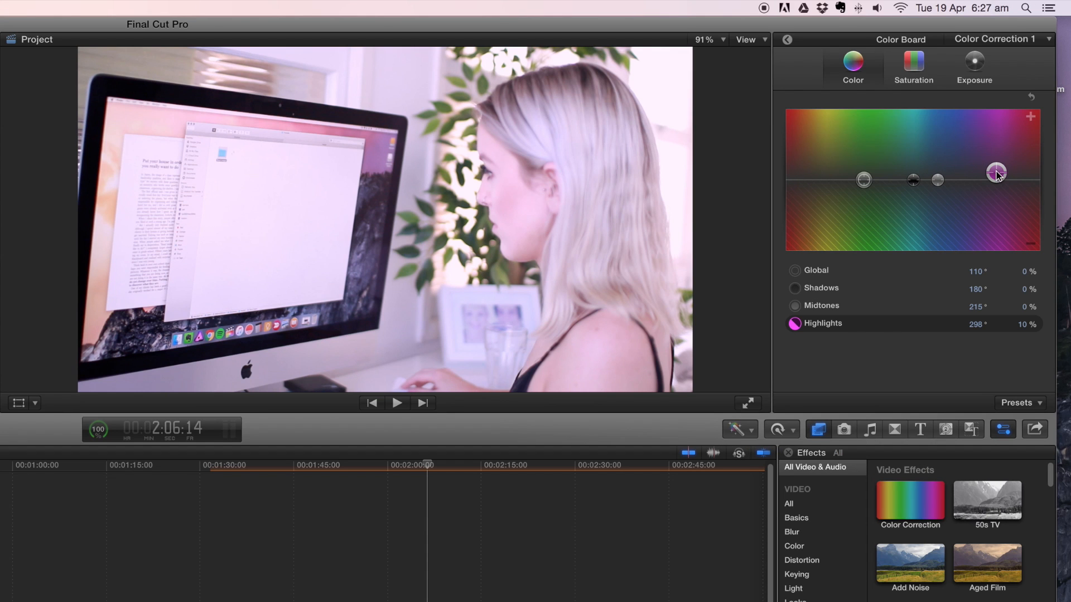
# Step: Try tinting the midtones of clip MVI_9735 to 224° at 1%
pyautogui.click(938, 181)
pyautogui.moveTo(938, 181)
pyautogui.mouseDown()
pyautogui.moveTo(938, 192)
pyautogui.moveTo(945, 162)
pyautogui.moveTo(943, 175)
pyautogui.mouseUp()
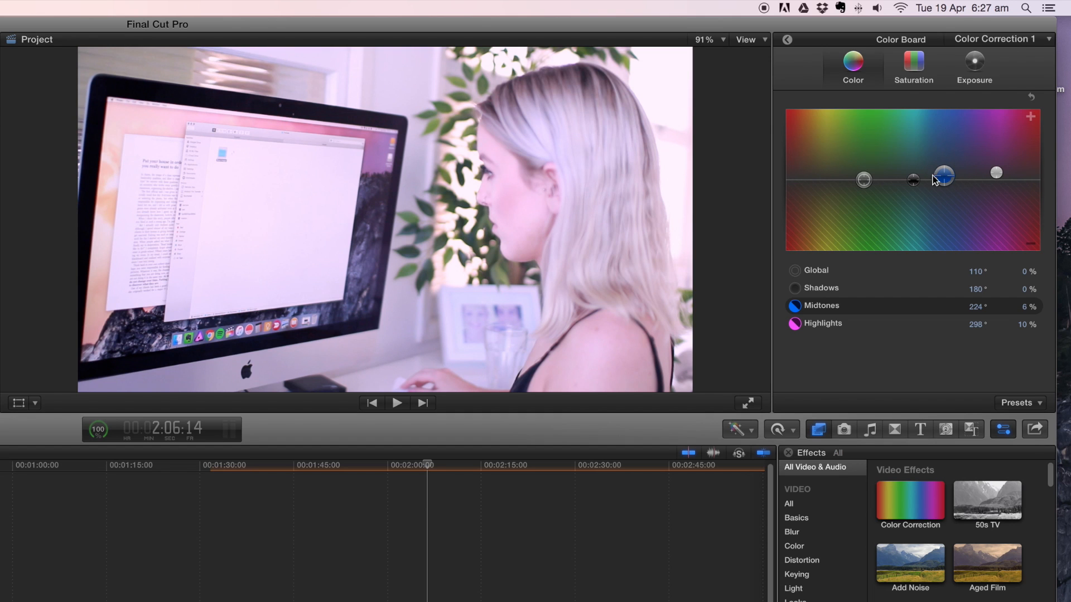
pyautogui.click(921, 181)
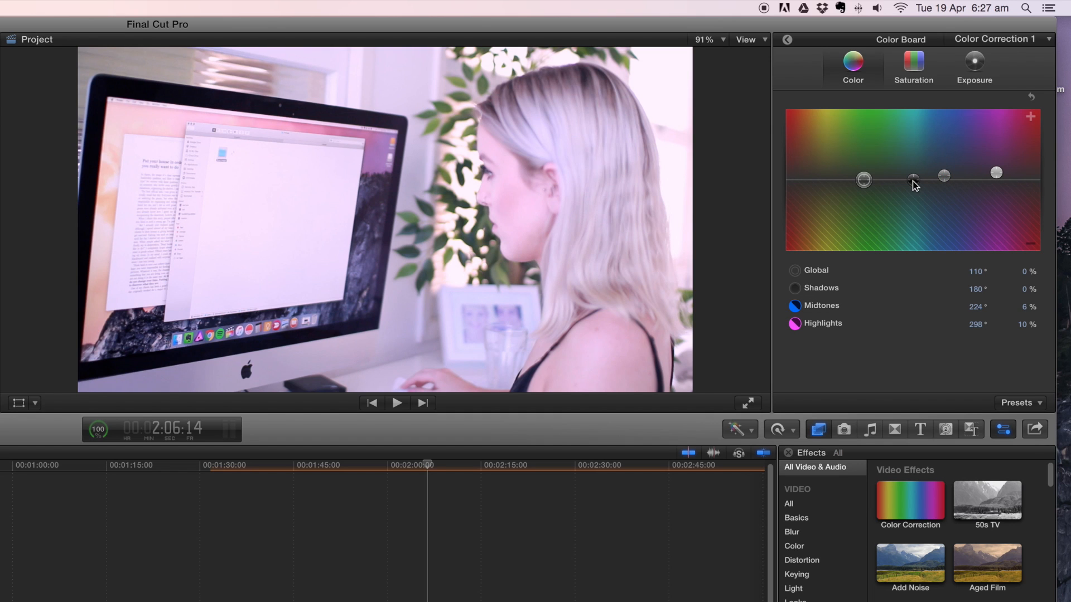
pyautogui.moveTo(943, 176); pyautogui.dragTo(944, 180)
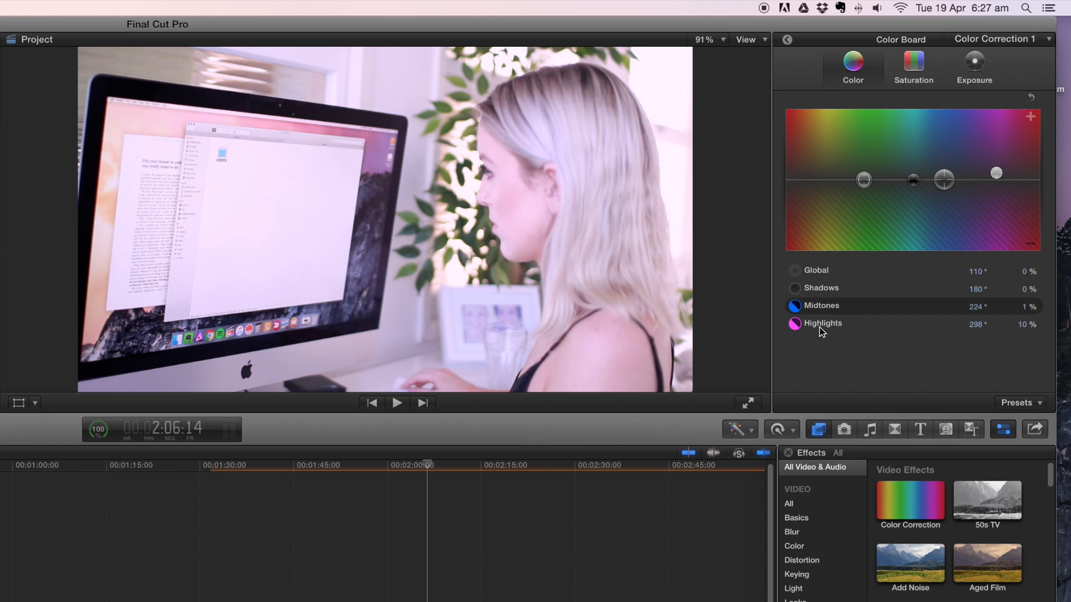
# Step: Tint the shadows of clip MVI_9735 to 229° at 8% and the midtones to 168° at 7%
pyautogui.click(833, 291)
pyautogui.moveTo(918, 182); pyautogui.dragTo(953, 179)
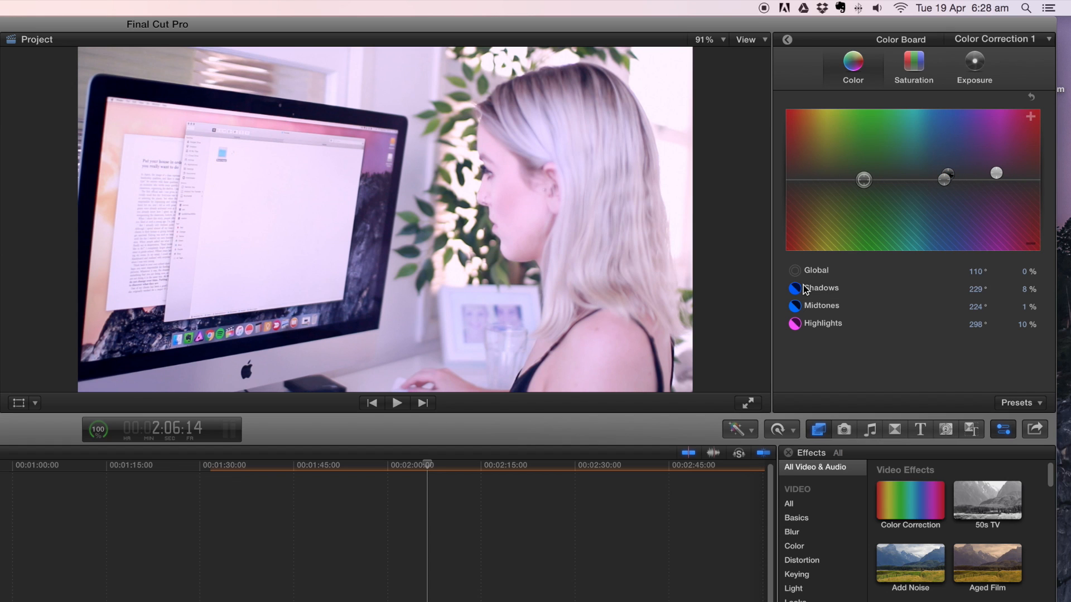
pyautogui.click(837, 308)
pyautogui.moveTo(947, 187); pyautogui.dragTo(902, 177)
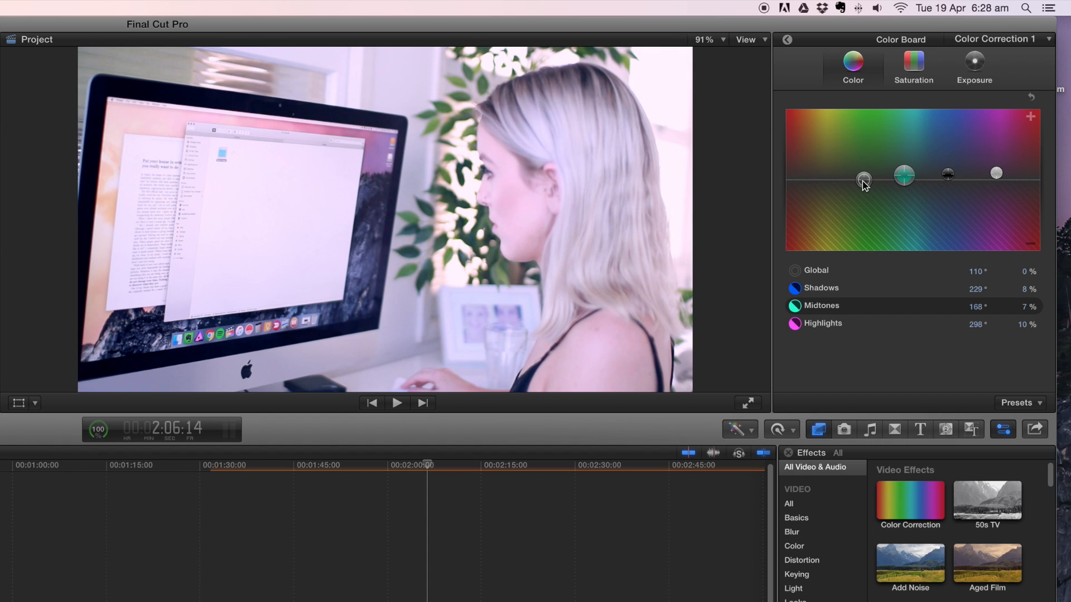
# Step: Tint the global color to 41° at 4% and toggle Color Correction to compare the clip with and without it
pyautogui.click(864, 179)
pyautogui.moveTo(860, 182); pyautogui.dragTo(818, 182)
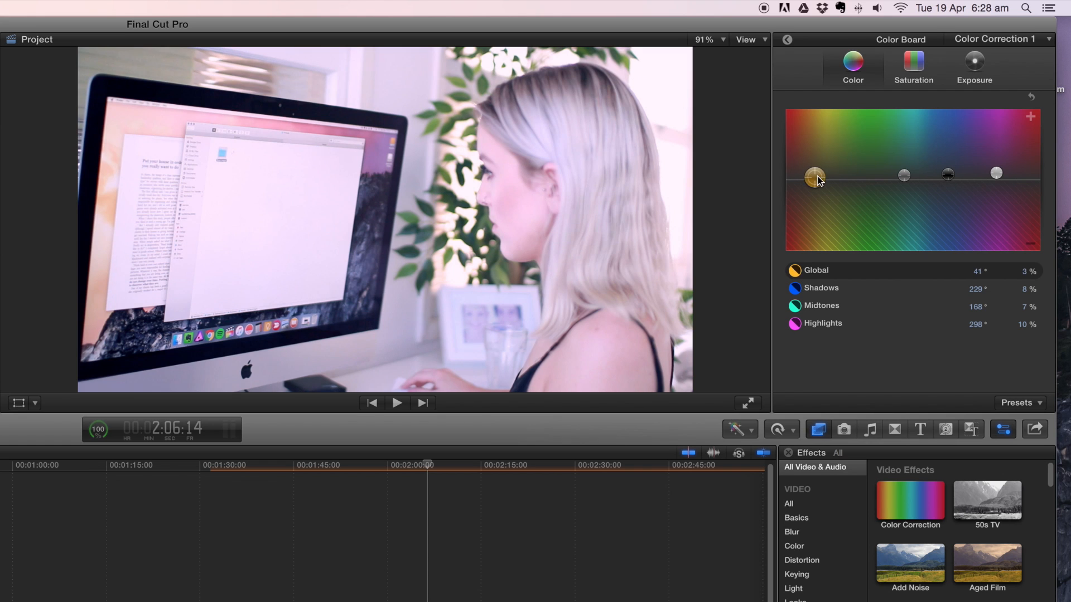
pyautogui.click(787, 40)
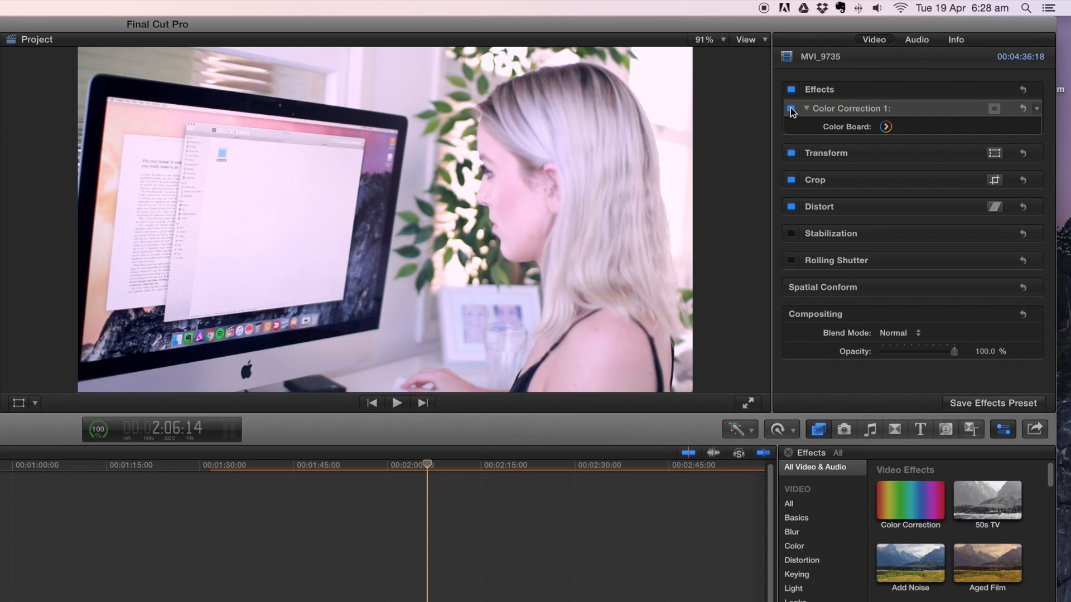
pyautogui.click(791, 108)
# Step: Try lowering the highlights saturation of clip MVI_9735 to -11% on the Color Board, and raise it back toward the neutral line
pyautogui.click(886, 127)
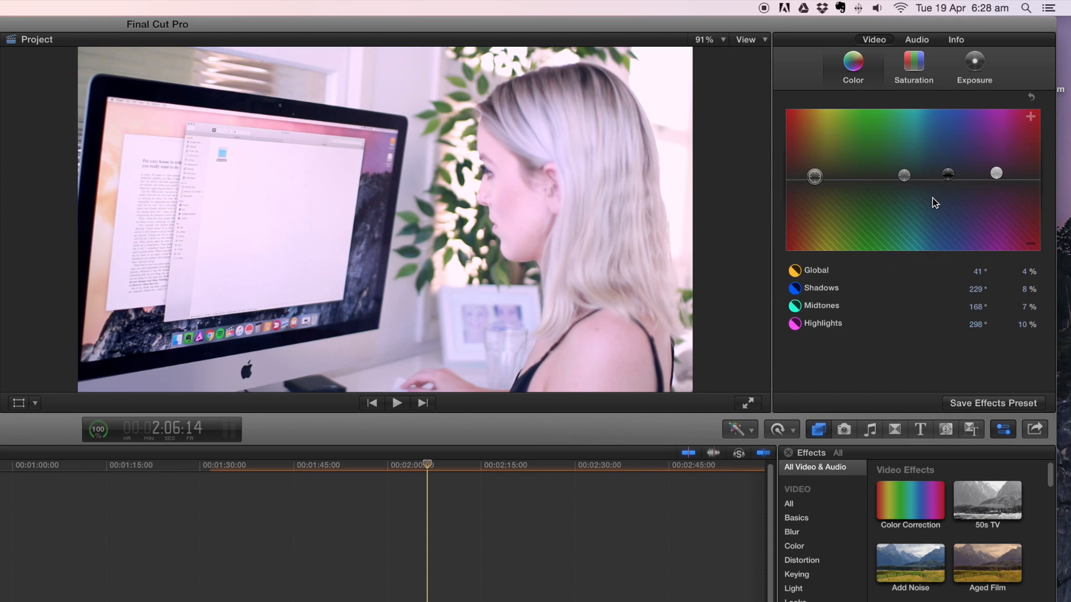
pyautogui.click(910, 76)
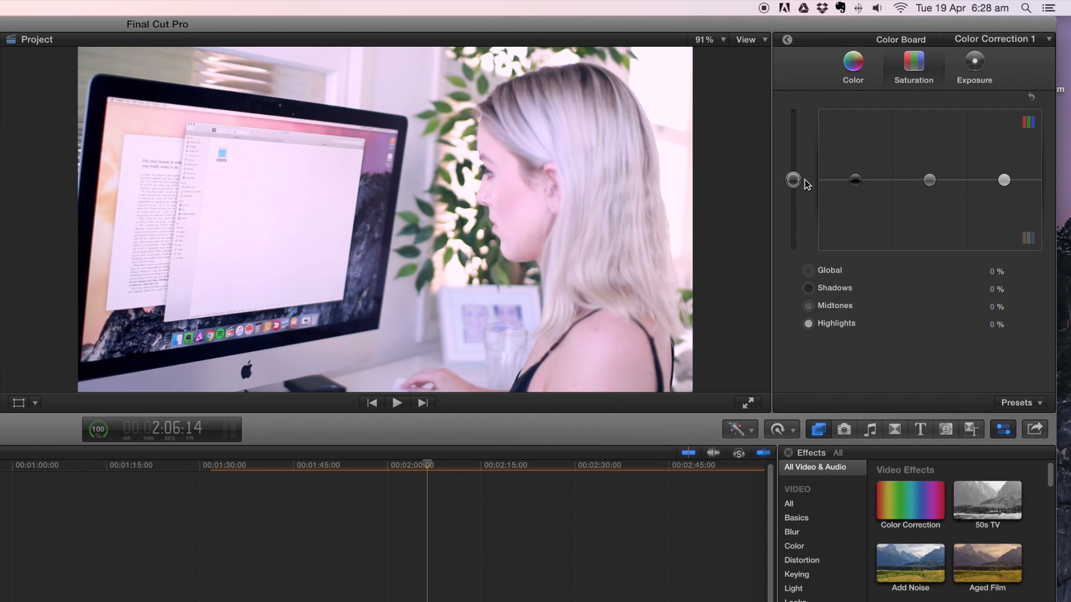
pyautogui.moveTo(793, 180)
pyautogui.mouseDown()
pyautogui.moveTo(794, 219)
pyautogui.moveTo(792, 174)
pyautogui.moveTo(791, 184)
pyautogui.mouseUp()
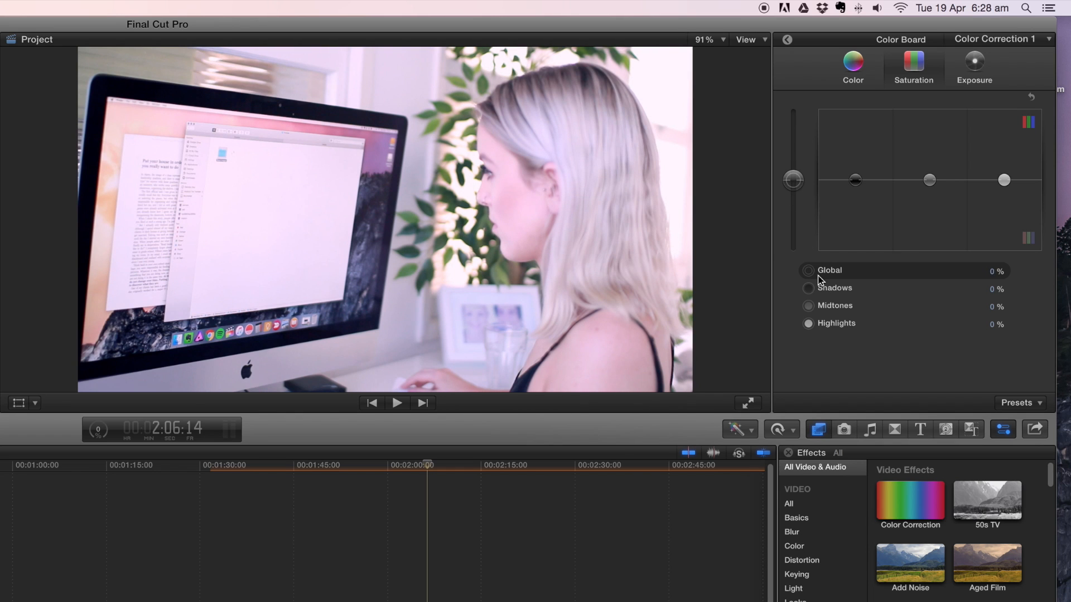
pyautogui.click(837, 324)
pyautogui.moveTo(1009, 181)
pyautogui.mouseDown()
pyautogui.moveTo(1011, 210)
pyautogui.moveTo(1011, 191)
pyautogui.mouseUp()
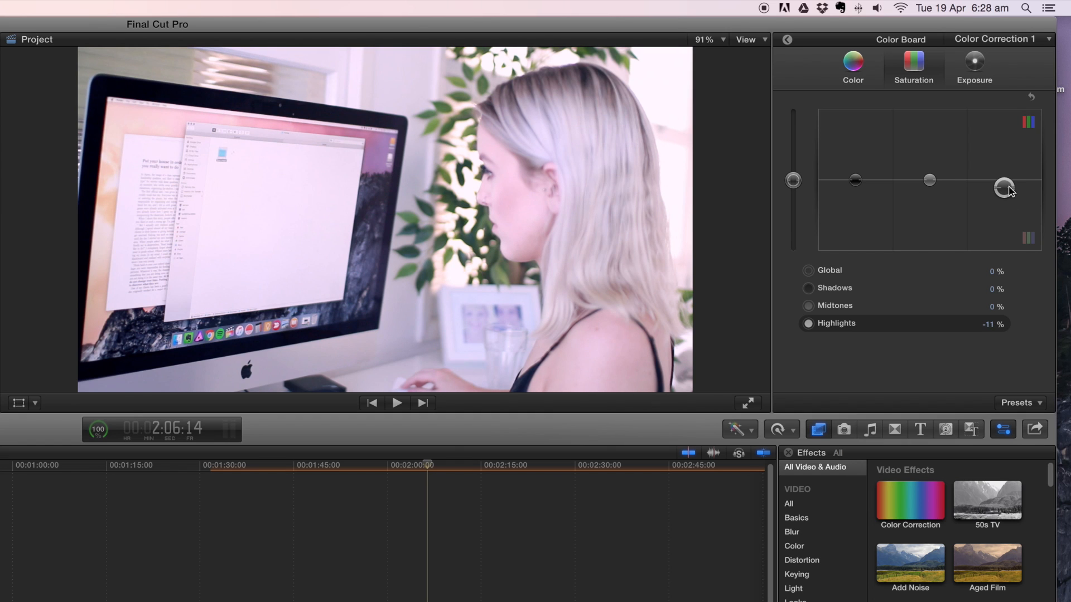
pyautogui.moveTo(1009, 188); pyautogui.dragTo(1009, 179)
# Step: Raise the exposure of clip MVI_9735 to 3% globally and to 2% in the shadows
pyautogui.click(982, 70)
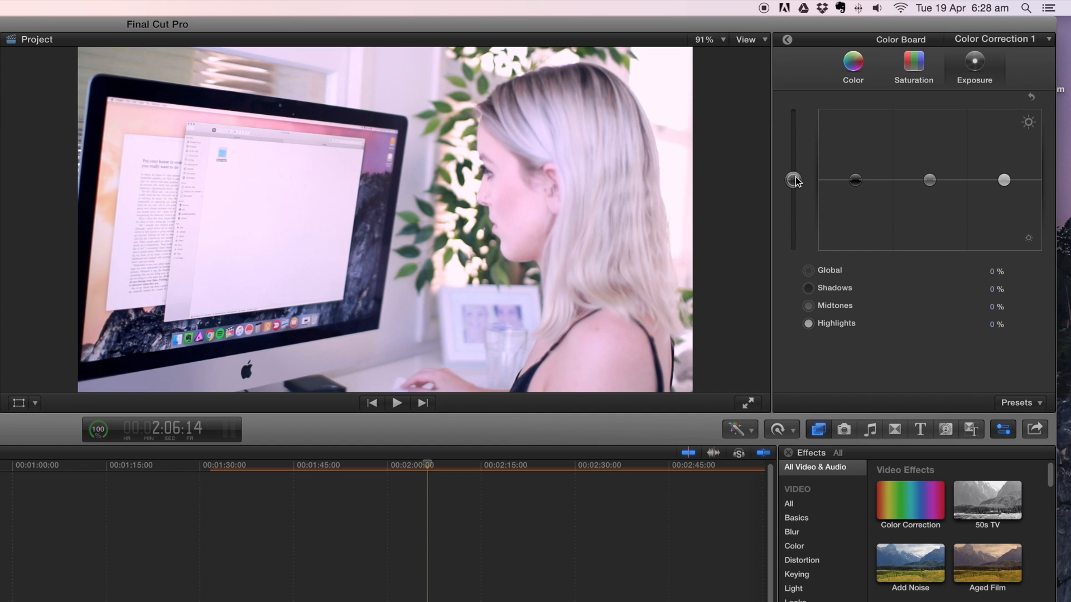
pyautogui.moveTo(795, 180); pyautogui.dragTo(795, 177)
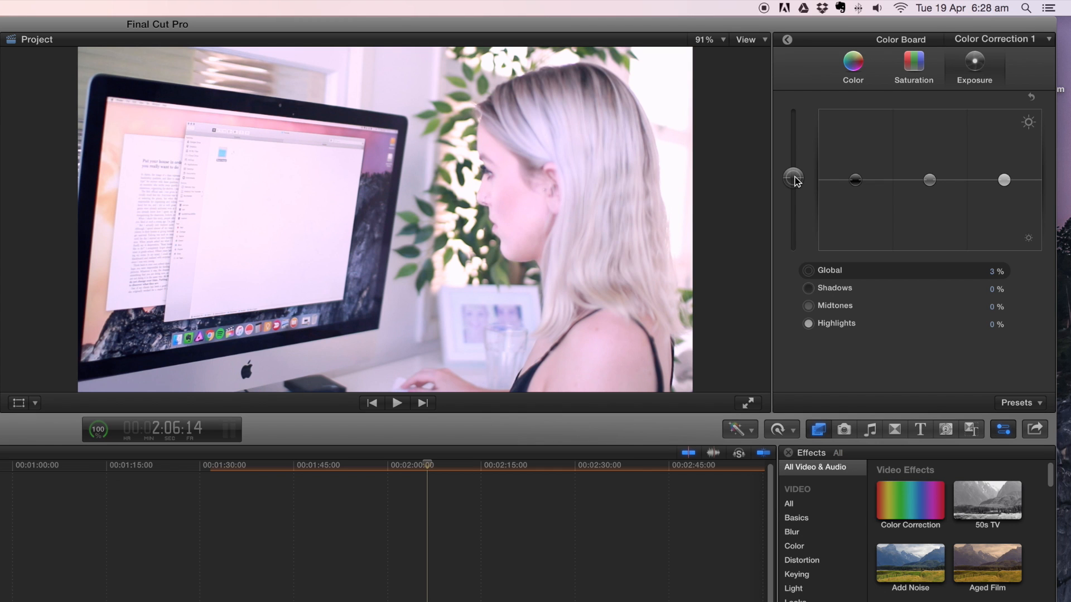
pyautogui.moveTo(795, 176); pyautogui.dragTo(794, 175)
pyautogui.click(842, 290)
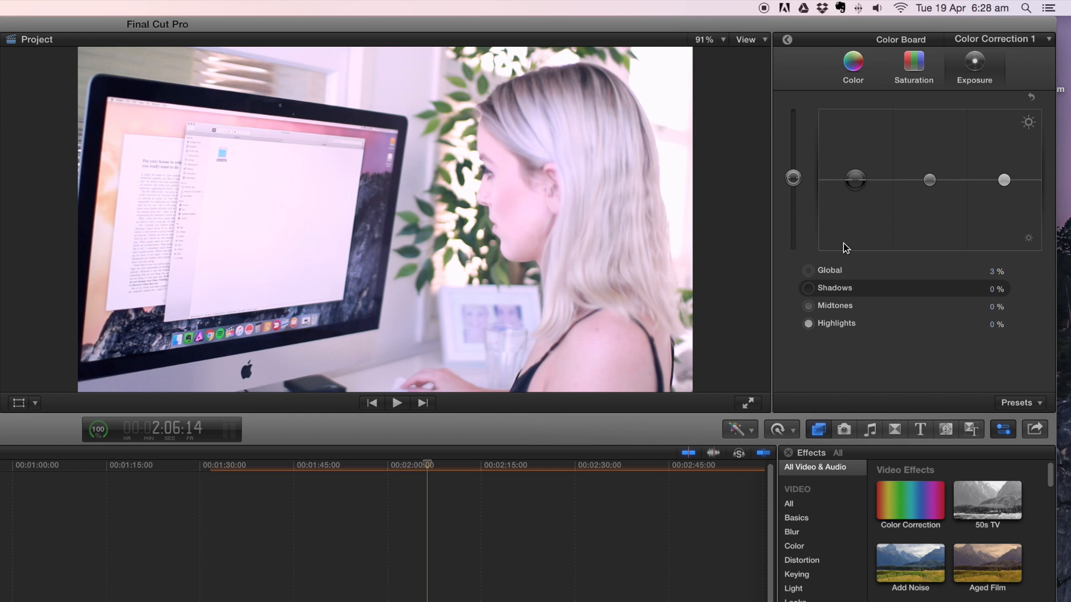
pyautogui.moveTo(847, 186)
pyautogui.mouseDown()
pyautogui.moveTo(855, 168)
pyautogui.moveTo(854, 180)
pyautogui.mouseUp()
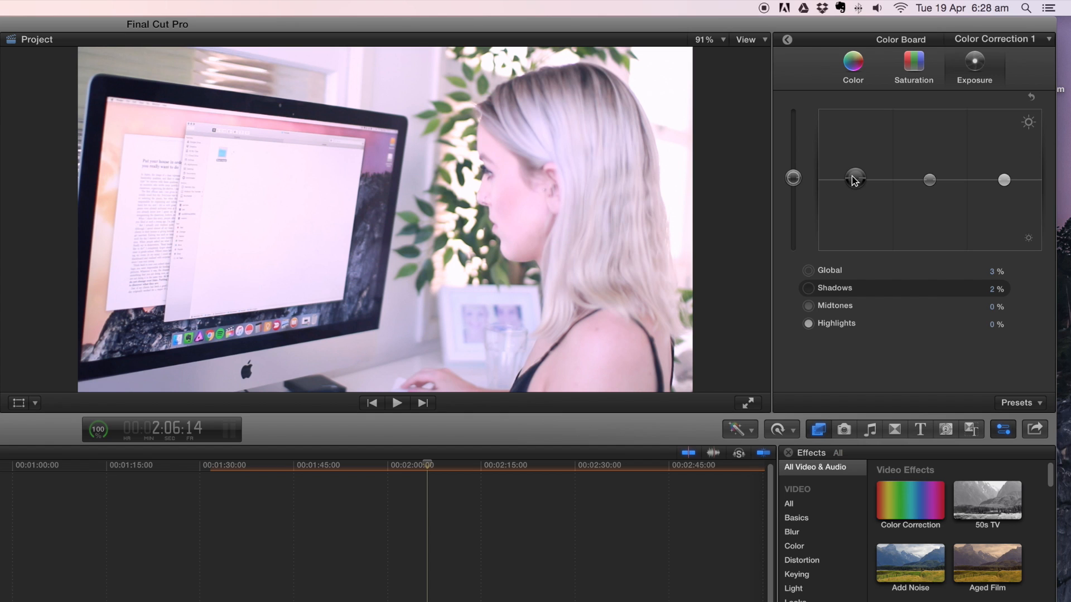
# Step: Raise the highlights exposure of clip MVI_9735 to about 3%
pyautogui.click(930, 182)
pyautogui.moveTo(1004, 180); pyautogui.dragTo(1004, 180)
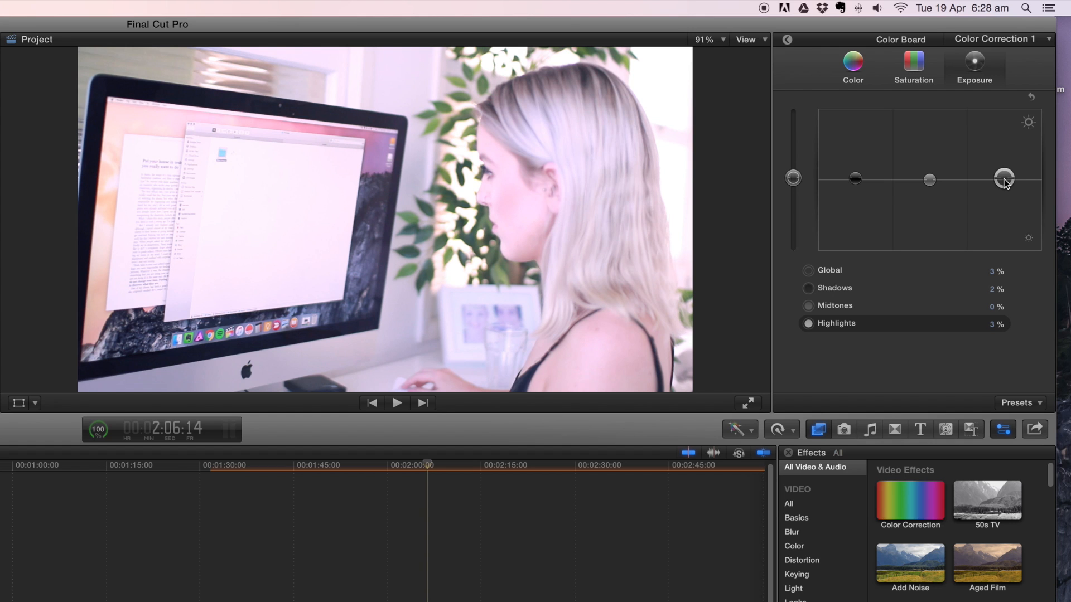
pyautogui.moveTo(1001, 181); pyautogui.dragTo(1001, 182)
# Step: Leave the Color Board and switch Color Correction 1 off and on to compare the clip with and without the grade
pyautogui.click(786, 41)
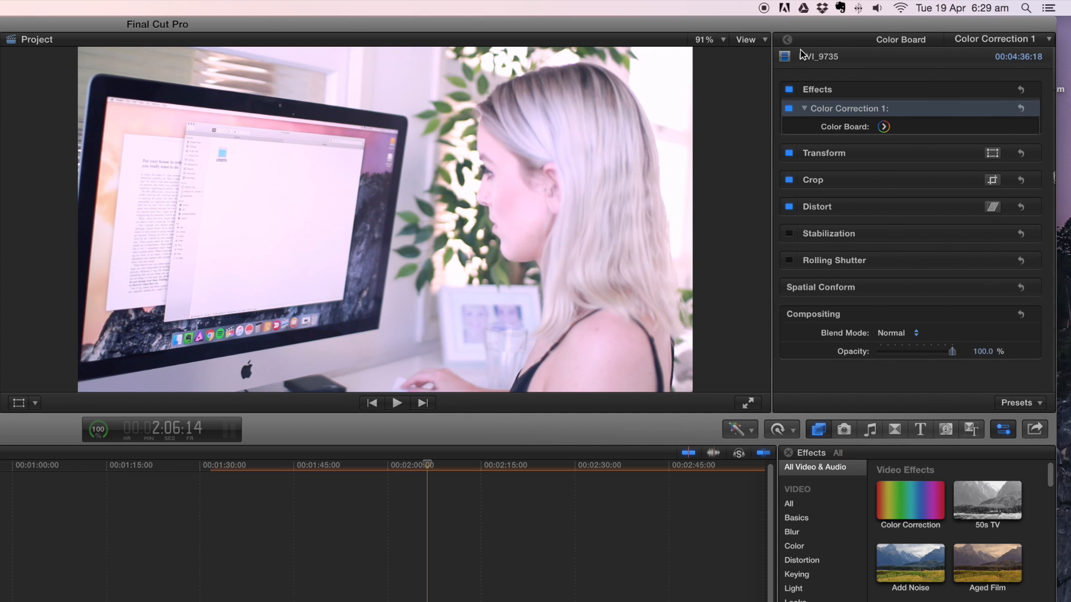
pyautogui.click(791, 109)
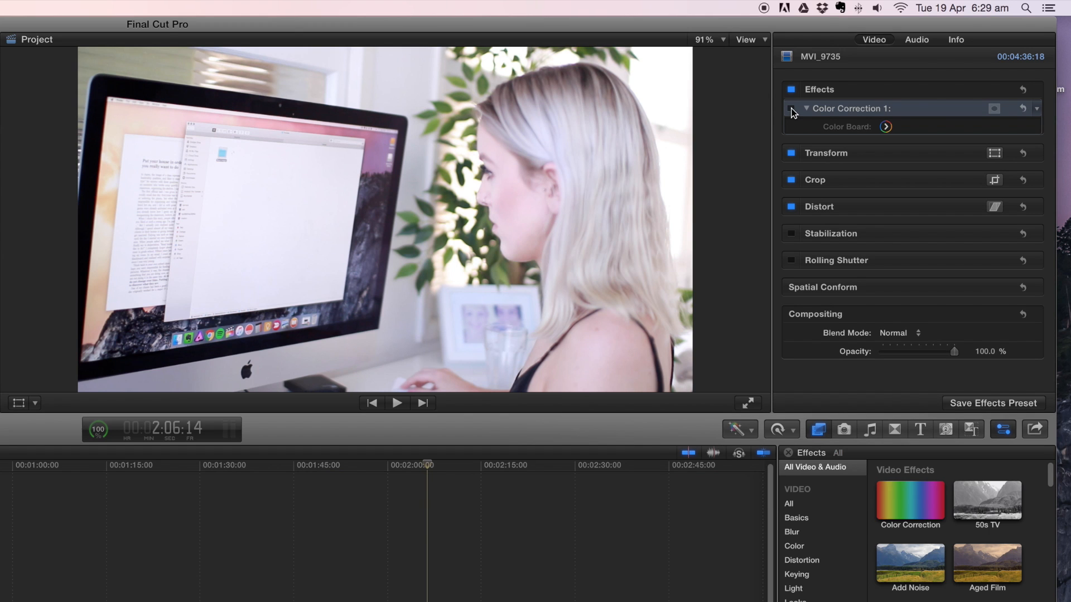
pyautogui.click(791, 109)
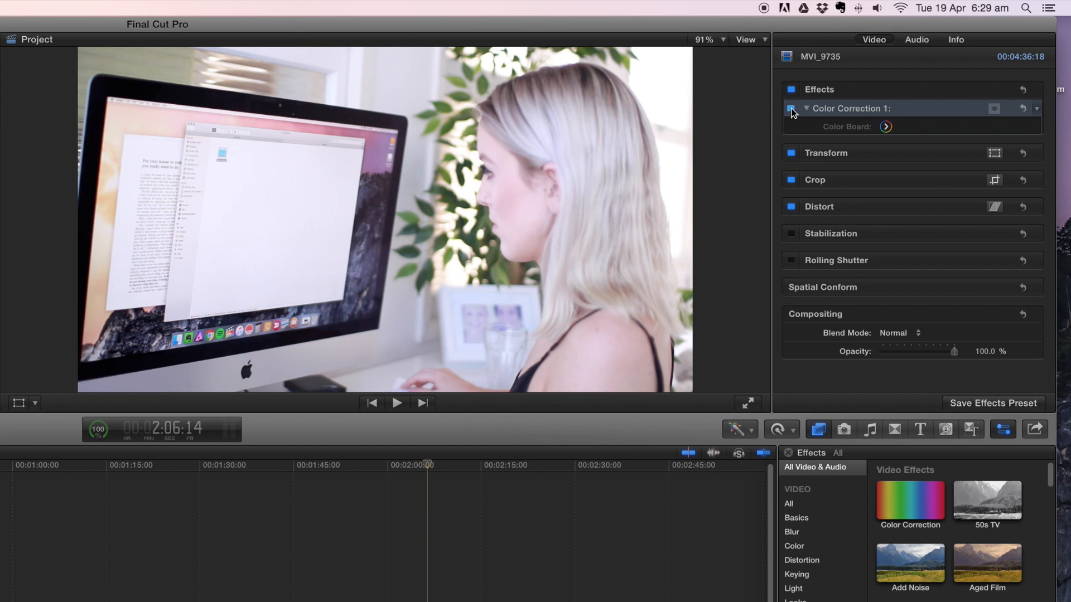